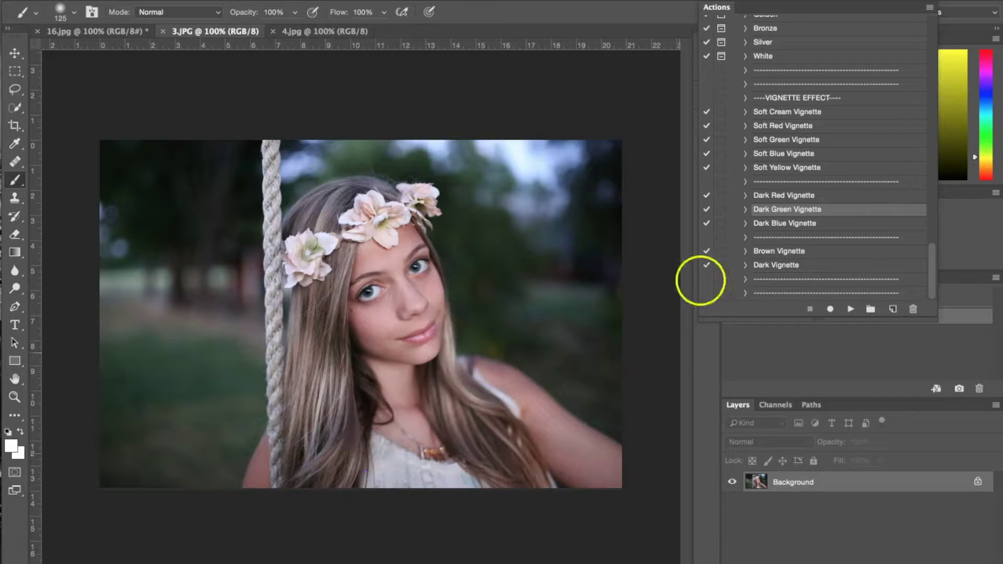
- Run the Enhance Eye Brush action from the Sleeklens Nostalgic Vintage Collection on the portrait 3.JPG
{"action": "scroll", "coordinate": [799, 170], "scroll_direction": "up", "scroll_amount": 10}
{"action": "scroll", "coordinate": [803, 179], "scroll_direction": "up", "scroll_amount": 5}
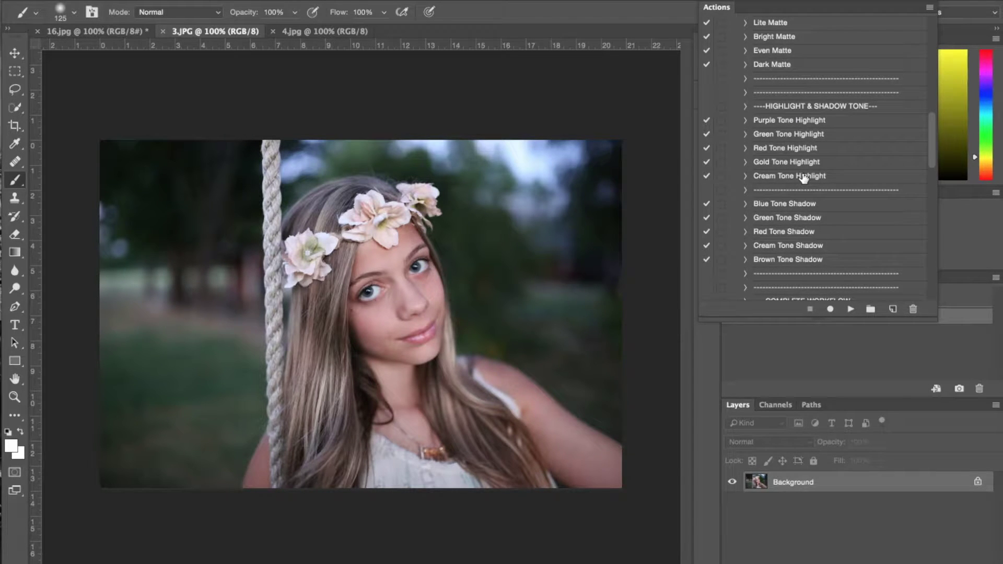
{"action": "scroll", "coordinate": [803, 178], "scroll_direction": "up", "scroll_amount": 15}
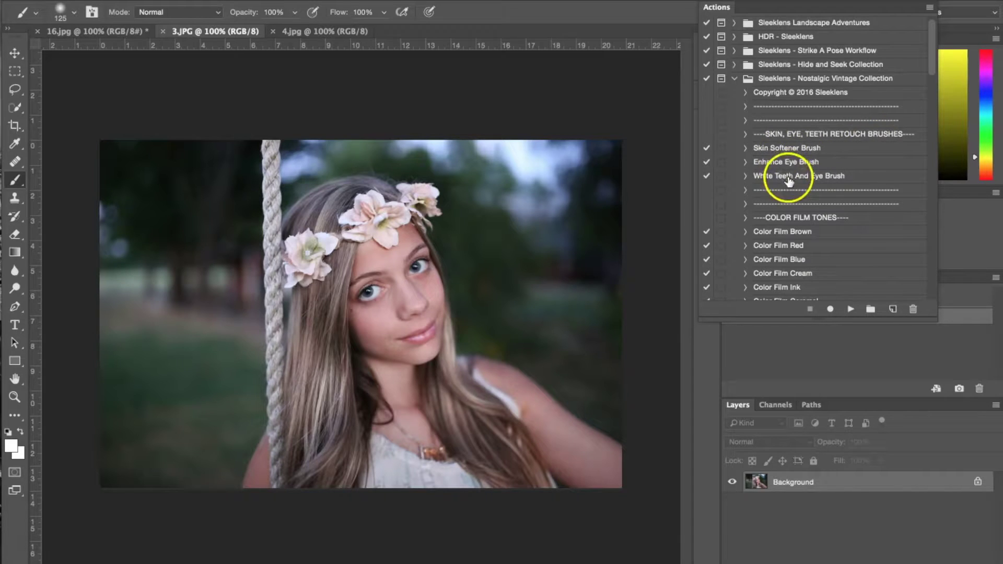
{"action": "left_click", "coordinate": [775, 166]}
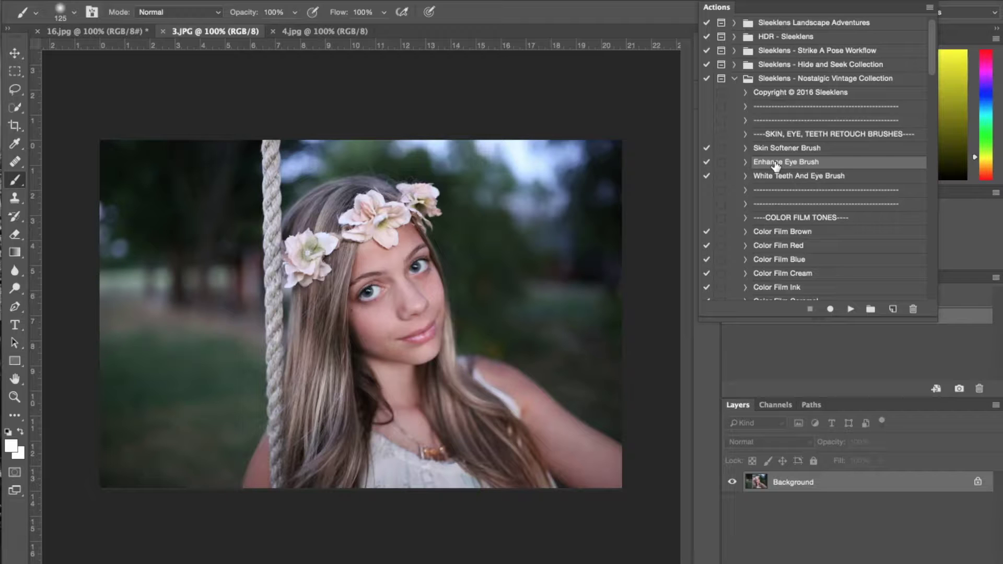
{"action": "left_click", "coordinate": [850, 309]}
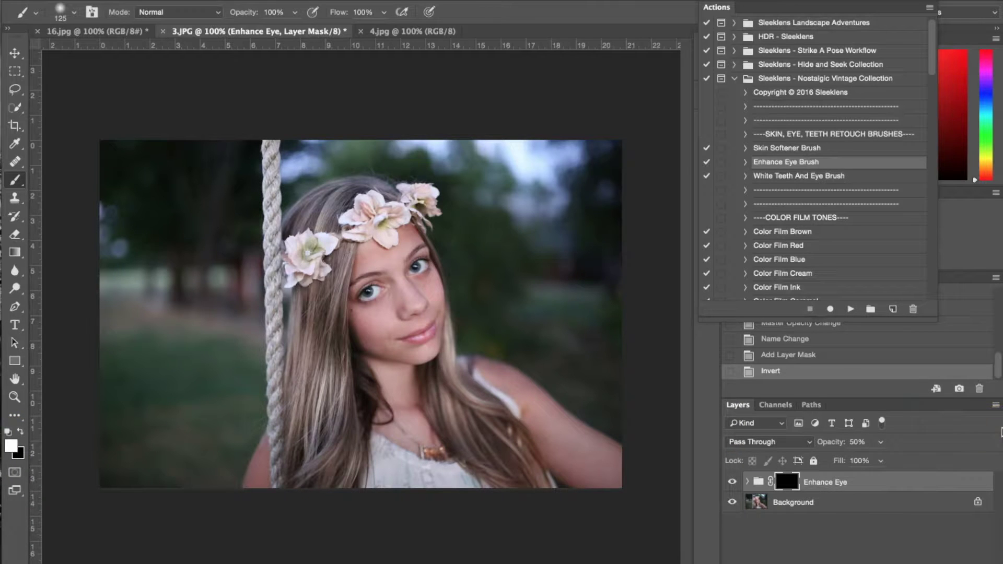
- Set the Enhance Eye layer group's opacity to 15%
{"action": "left_click", "coordinate": [856, 444]}
{"action": "type", "text": "15"}
{"action": "left_click", "coordinate": [550, 486]}
{"action": "left_click", "coordinate": [487, 328]}
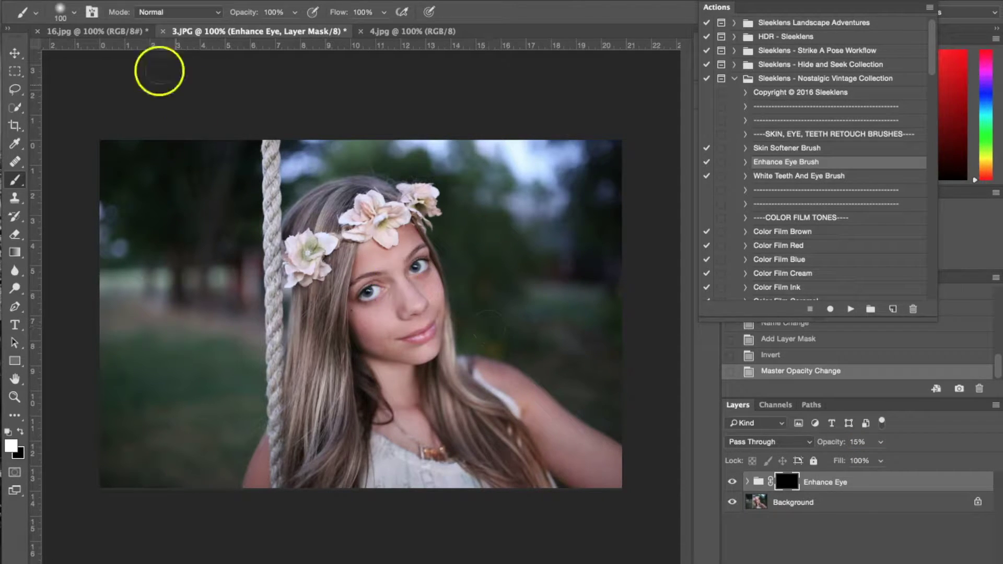
- Paint over both eyes on the Enhance Eye mask, reducing the brush to 25 px, and flatten the image
{"action": "left_click", "coordinate": [74, 12]}
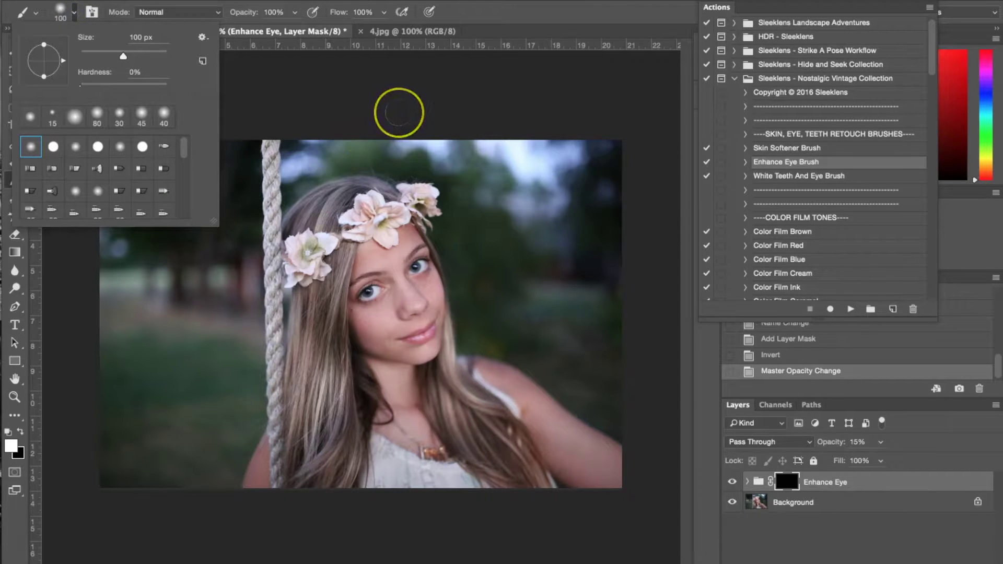
{"action": "key", "text": "bracketleft"}
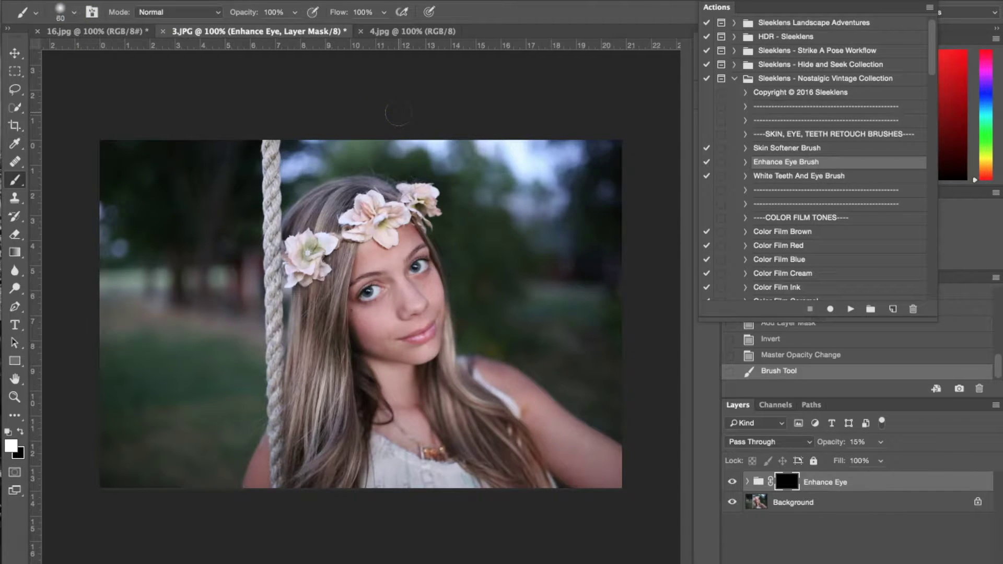
{"action": "mouse_move", "coordinate": [421, 246]}
{"action": "left_mouse_down"}
{"action": "mouse_move", "coordinate": [409, 325]}
{"action": "mouse_move", "coordinate": [369, 291]}
{"action": "mouse_move", "coordinate": [409, 301]}
{"action": "mouse_move", "coordinate": [369, 291]}
{"action": "left_mouse_up"}
{"action": "key", "text": "bracketleft"}
{"action": "key", "text": "bracketleft"}
{"action": "left_click_drag", "start_coordinate": [418, 263], "coordinate": [418, 264]}
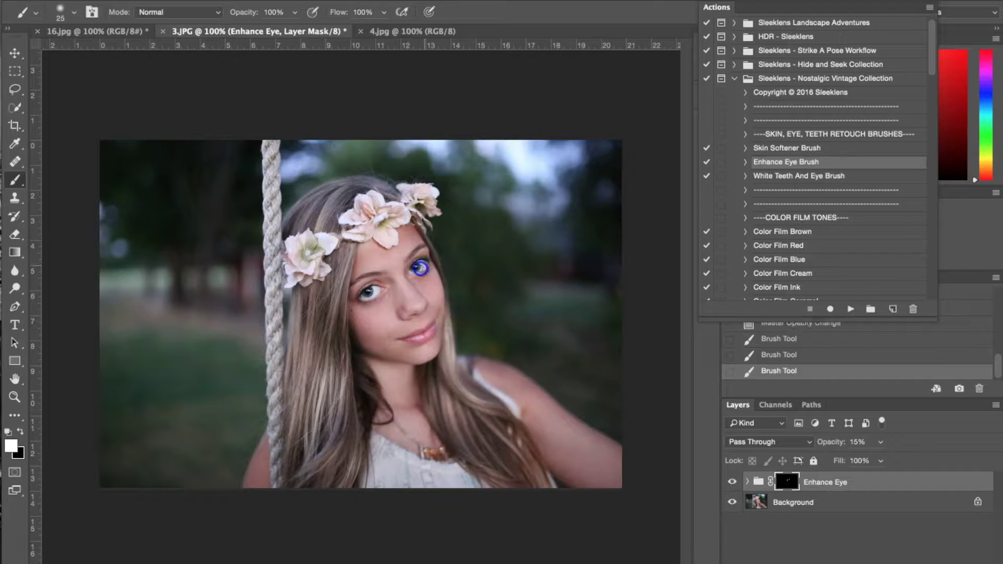
{"action": "right_click", "coordinate": [781, 504]}
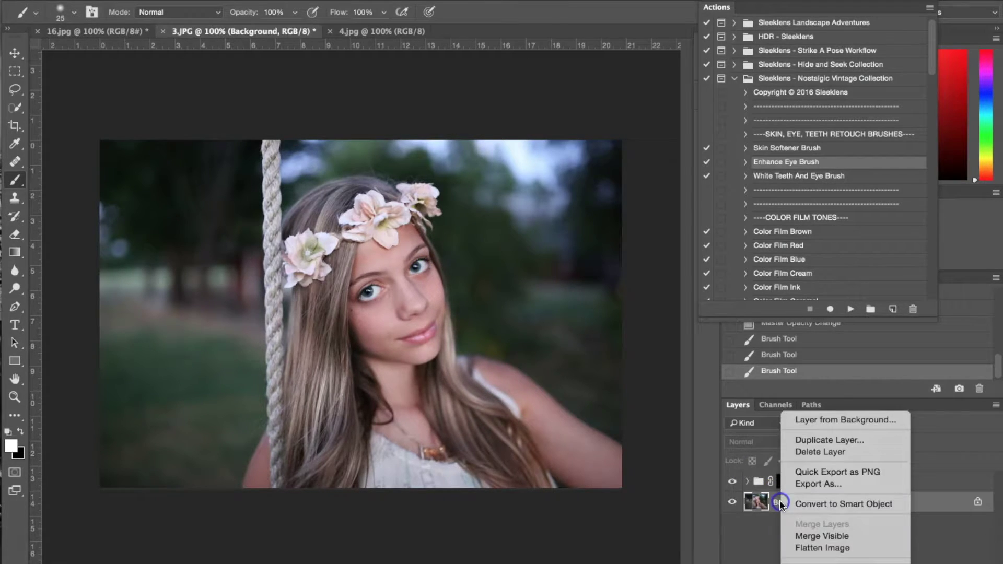
{"action": "left_click", "coordinate": [839, 547]}
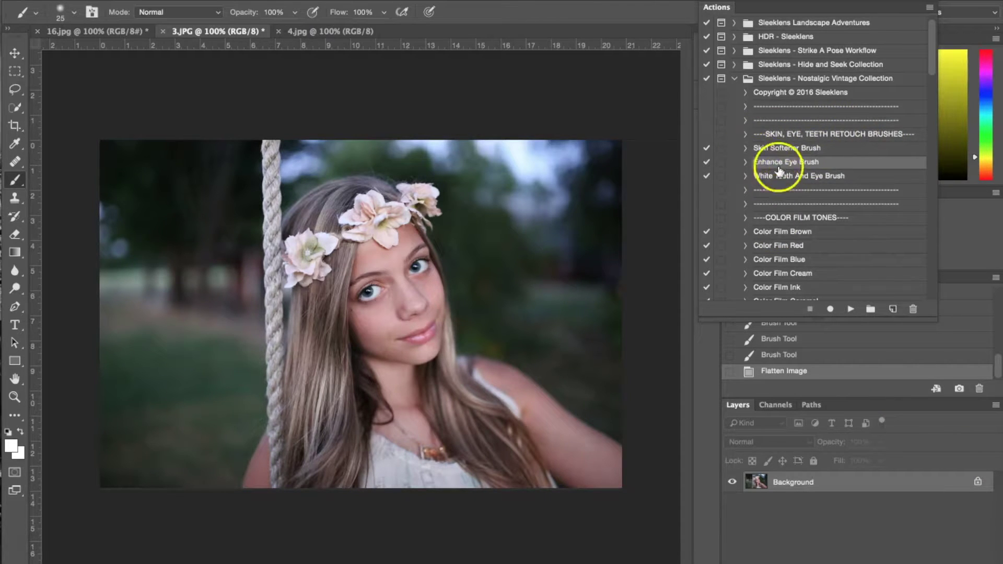
- Run the Skin Softener Brush action, enlarge the brush to 45 px and set the Skin Softener group's opacity to 47%
{"action": "left_click", "coordinate": [776, 151]}
{"action": "left_click", "coordinate": [851, 308]}
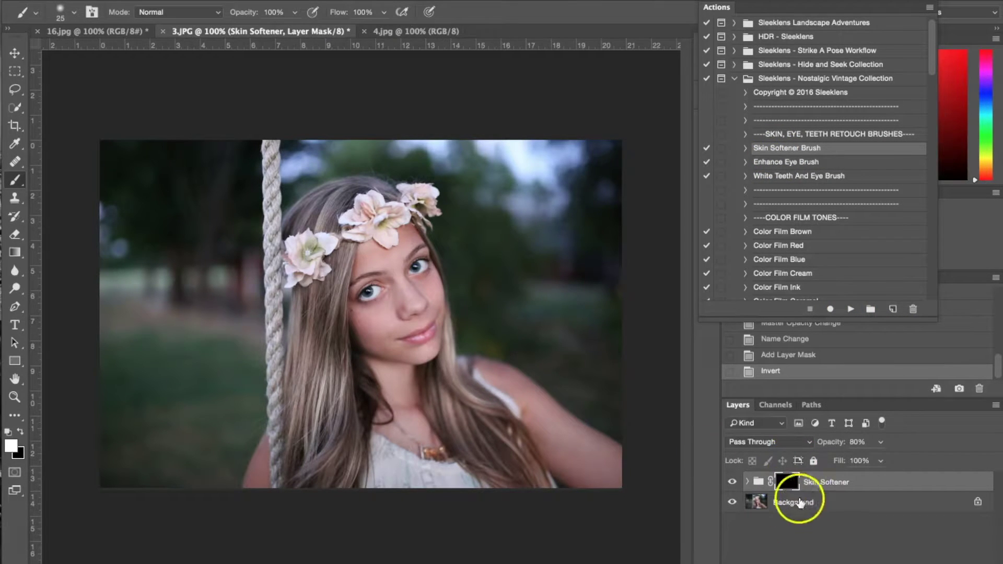
{"action": "key", "text": "bracketright"}
{"action": "key", "text": "bracketright"}
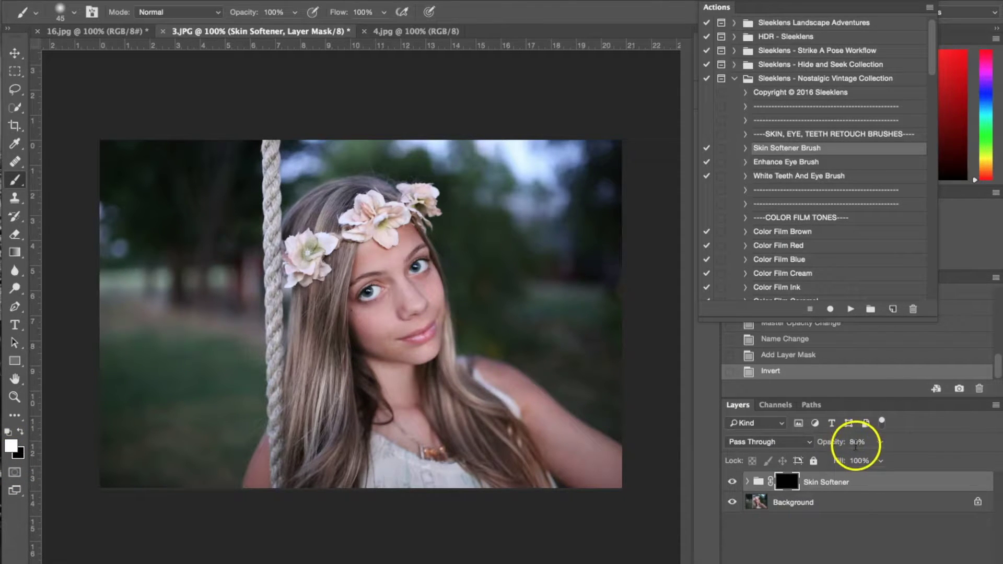
{"action": "left_click", "coordinate": [856, 442]}
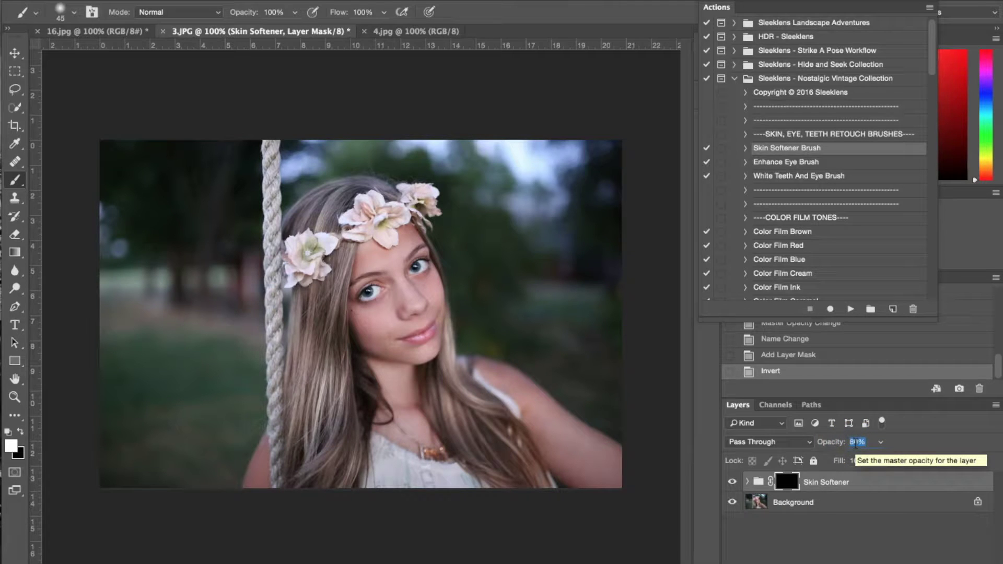
{"action": "type", "text": "40"}
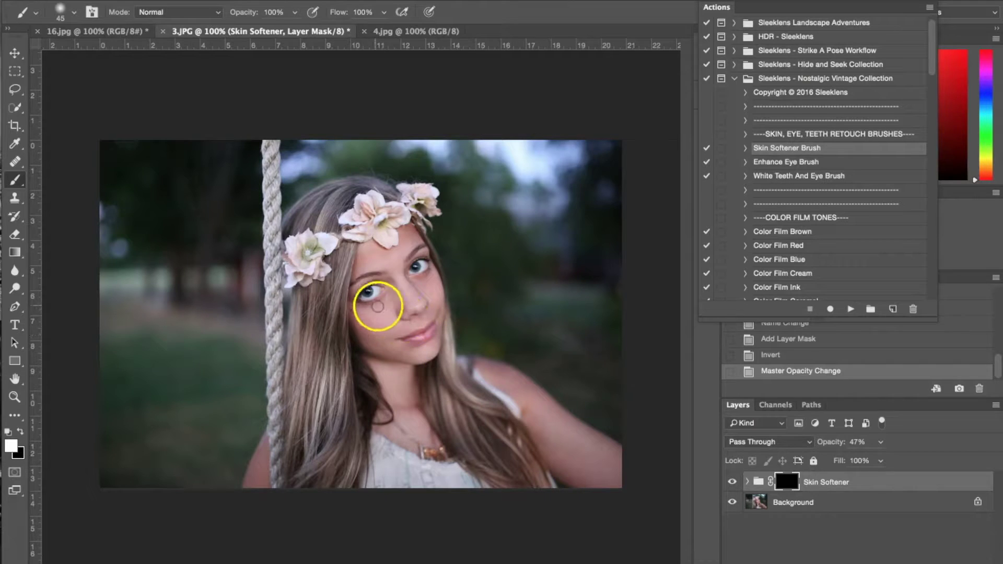
- Paint the skin softening over the girl's face on the Skin Softener mask and flatten the image
{"action": "mouse_move", "coordinate": [391, 261]}
{"action": "left_mouse_down"}
{"action": "mouse_move", "coordinate": [368, 254]}
{"action": "mouse_move", "coordinate": [361, 270]}
{"action": "mouse_move", "coordinate": [386, 263]}
{"action": "mouse_move", "coordinate": [361, 259]}
{"action": "mouse_move", "coordinate": [366, 248]}
{"action": "mouse_move", "coordinate": [390, 264]}
{"action": "mouse_move", "coordinate": [399, 257]}
{"action": "mouse_move", "coordinate": [407, 230]}
{"action": "mouse_move", "coordinate": [392, 267]}
{"action": "mouse_move", "coordinate": [403, 292]}
{"action": "mouse_move", "coordinate": [388, 278]}
{"action": "mouse_move", "coordinate": [402, 296]}
{"action": "mouse_move", "coordinate": [394, 312]}
{"action": "mouse_move", "coordinate": [371, 309]}
{"action": "mouse_move", "coordinate": [359, 314]}
{"action": "mouse_move", "coordinate": [387, 310]}
{"action": "mouse_move", "coordinate": [362, 322]}
{"action": "mouse_move", "coordinate": [404, 324]}
{"action": "mouse_move", "coordinate": [404, 294]}
{"action": "mouse_move", "coordinate": [437, 296]}
{"action": "mouse_move", "coordinate": [425, 286]}
{"action": "mouse_move", "coordinate": [436, 276]}
{"action": "mouse_move", "coordinate": [439, 336]}
{"action": "mouse_move", "coordinate": [425, 351]}
{"action": "mouse_move", "coordinate": [394, 346]}
{"action": "mouse_move", "coordinate": [399, 288]}
{"action": "mouse_move", "coordinate": [387, 263]}
{"action": "mouse_move", "coordinate": [408, 277]}
{"action": "mouse_move", "coordinate": [408, 251]}
{"action": "left_mouse_up"}
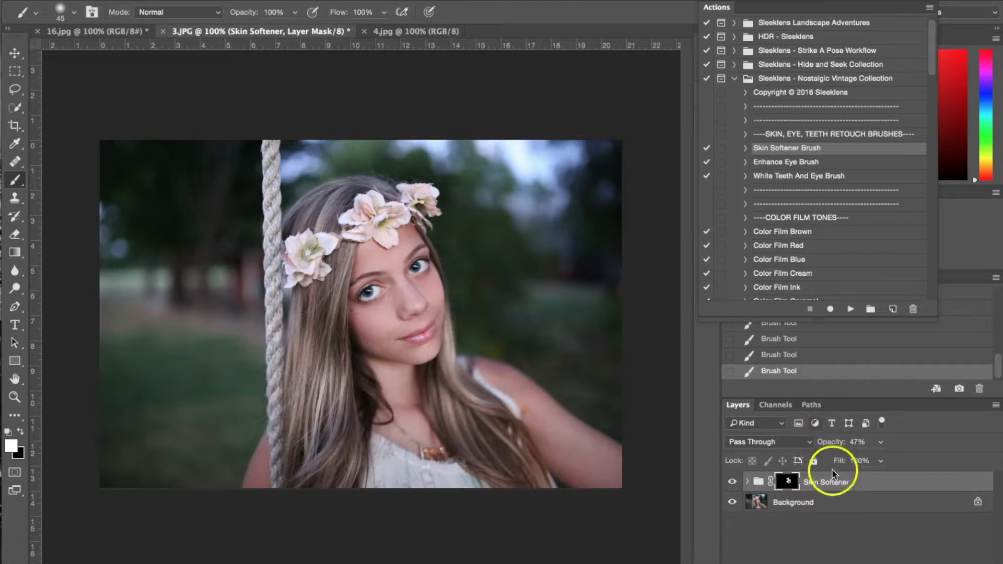
{"action": "right_click", "coordinate": [836, 502]}
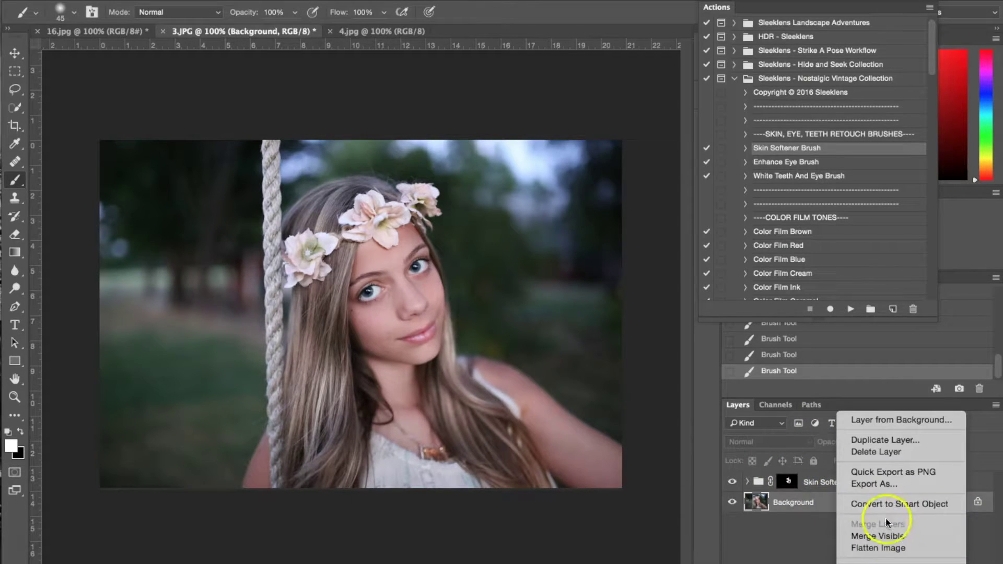
{"action": "left_click", "coordinate": [883, 546]}
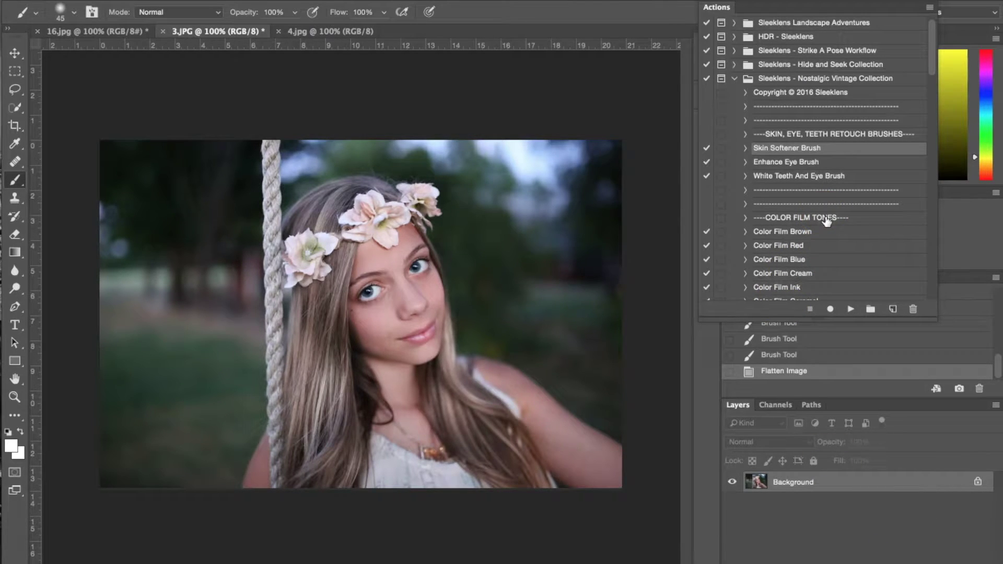
- Run the Vibrant Vintage action from the All In One Vintage section and flatten the image
{"action": "scroll", "coordinate": [827, 221], "scroll_direction": "down", "scroll_amount": 15}
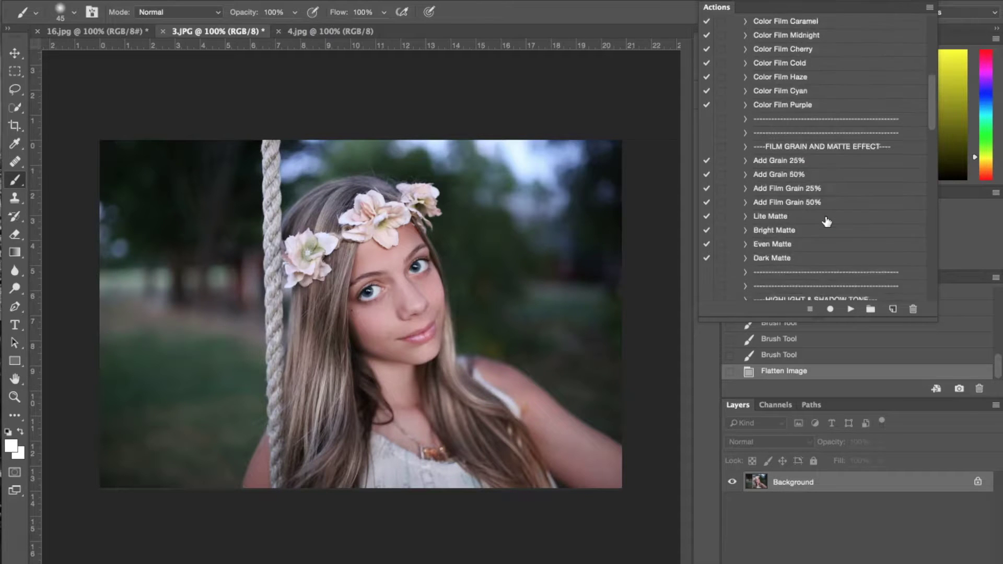
{"action": "scroll", "coordinate": [826, 221], "scroll_direction": "down", "scroll_amount": 10}
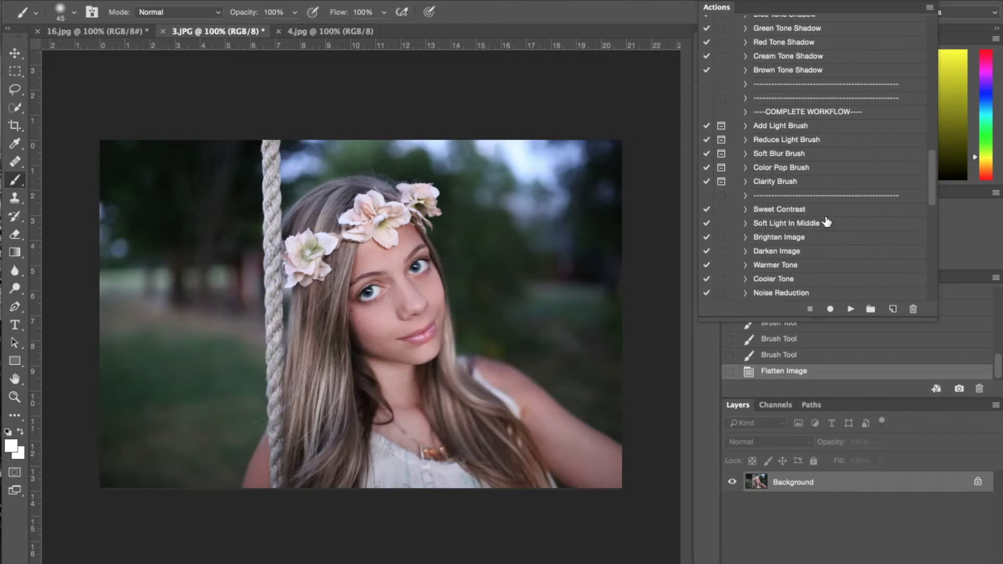
{"action": "scroll", "coordinate": [826, 222], "scroll_direction": "down", "scroll_amount": 5}
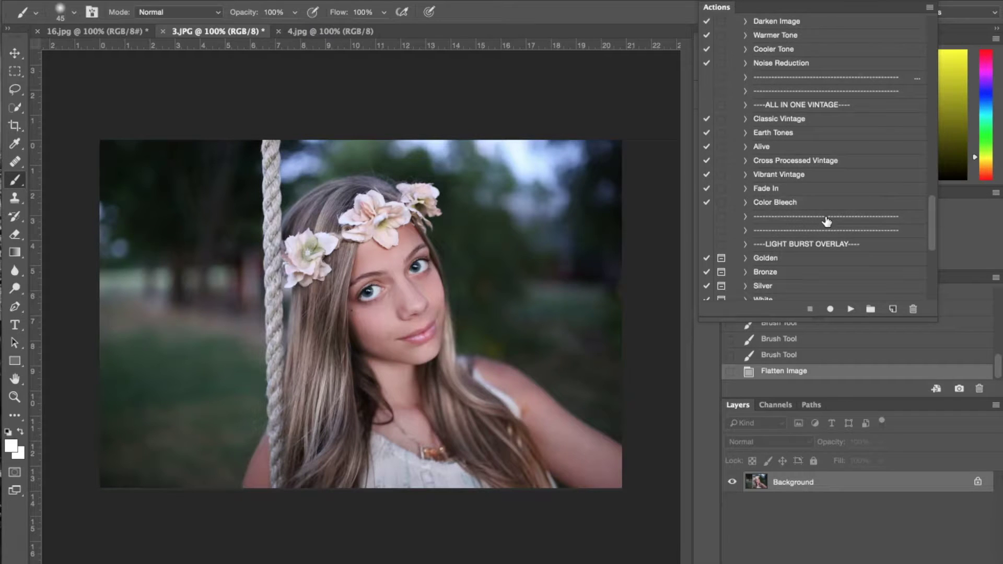
{"action": "left_click", "coordinate": [774, 177]}
{"action": "left_click", "coordinate": [851, 309]}
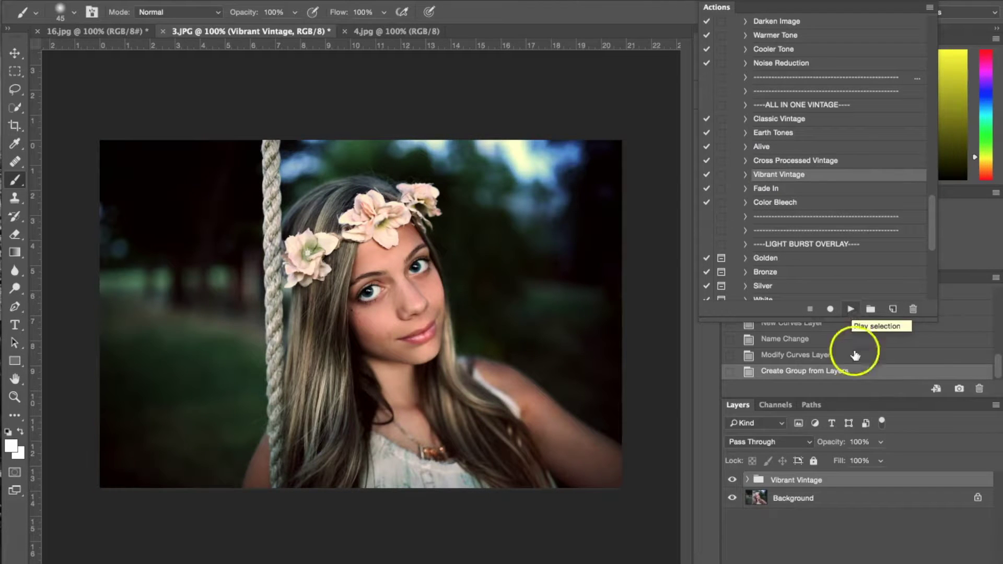
{"action": "right_click", "coordinate": [767, 497]}
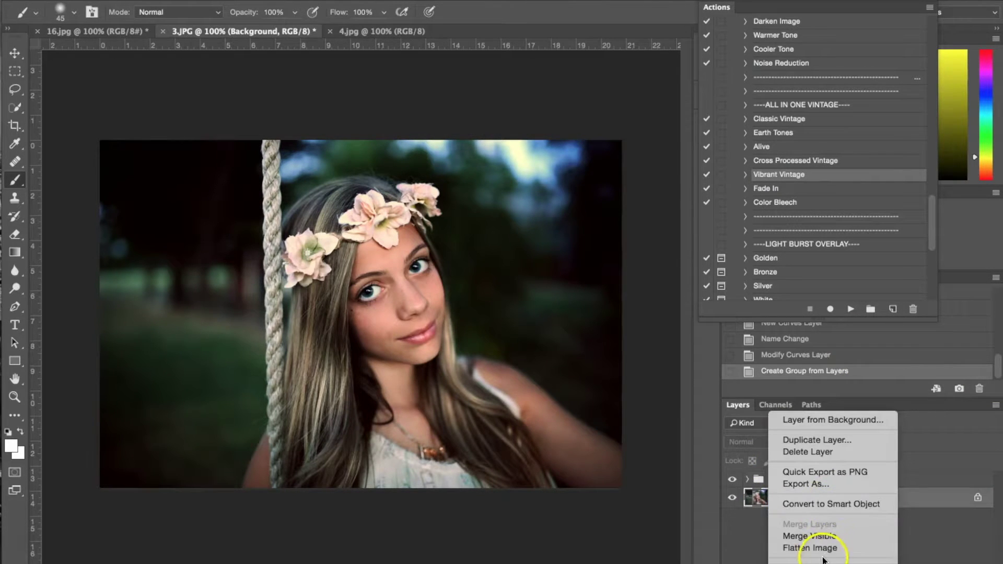
{"action": "left_click", "coordinate": [814, 548]}
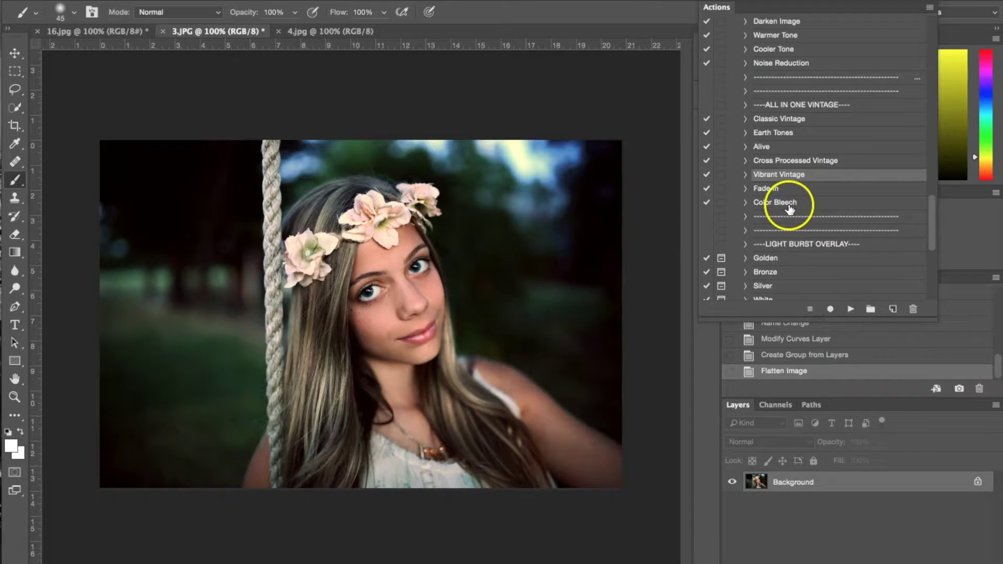
- Run the Color Bleech action and set its black-and-white adjustment layer's opacity to 25%
{"action": "left_click", "coordinate": [789, 208]}
{"action": "left_click", "coordinate": [851, 309]}
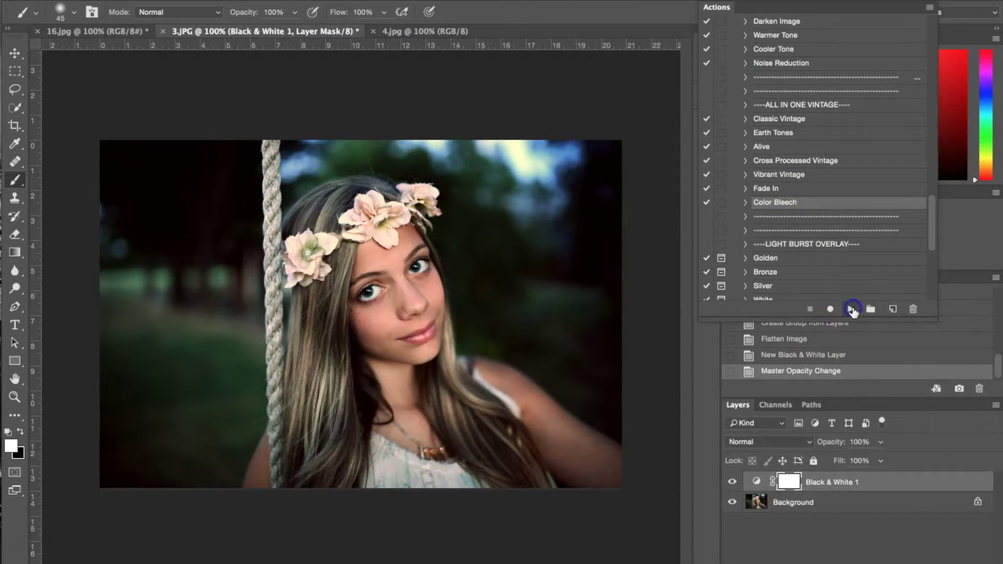
{"action": "left_click", "coordinate": [857, 442]}
{"action": "type", "text": "25"}
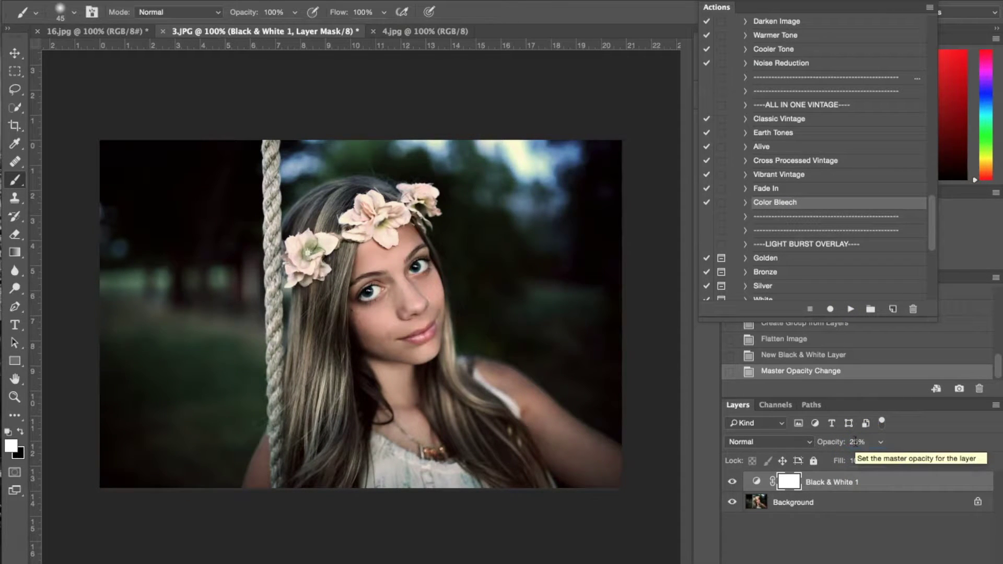
{"action": "left_click", "coordinate": [855, 477]}
{"action": "left_click", "coordinate": [864, 537]}
{"action": "left_click", "coordinate": [850, 449]}
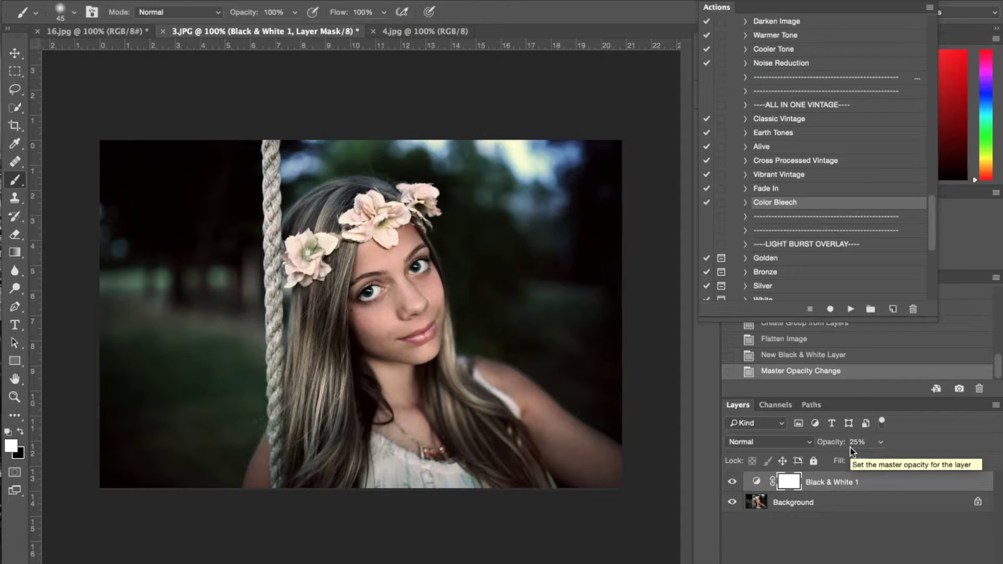
- Run the Gold Tone Highlight action from the Highlight & Shadow Tone section and flatten the image
{"action": "scroll", "coordinate": [869, 236], "scroll_direction": "down", "scroll_amount": 6}
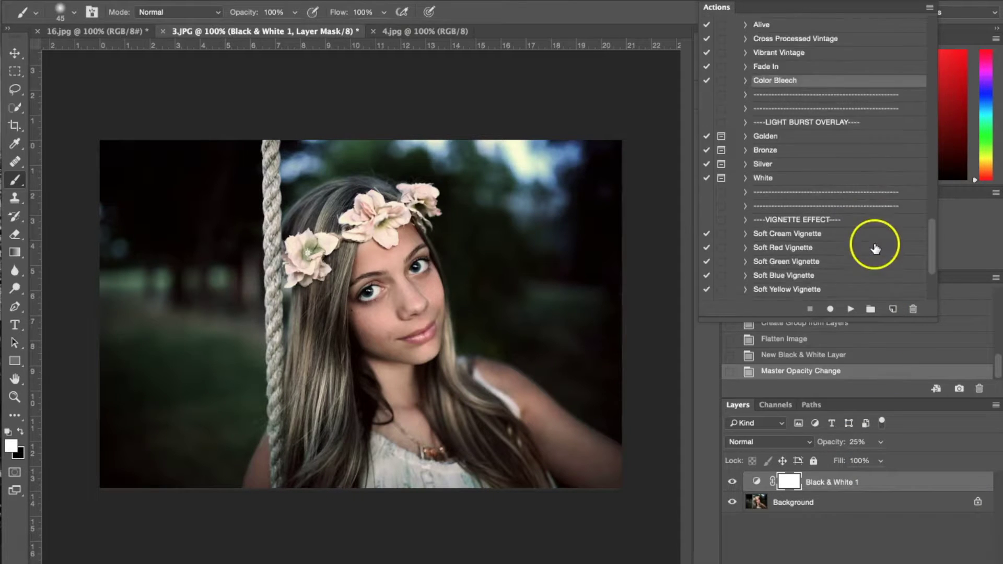
{"action": "scroll", "coordinate": [875, 248], "scroll_direction": "up", "scroll_amount": 5}
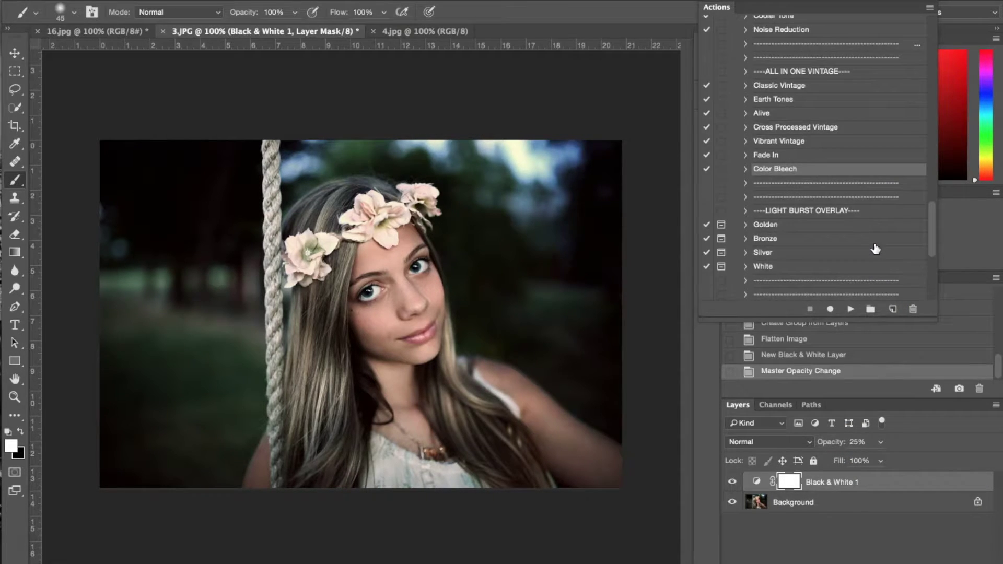
{"action": "scroll", "coordinate": [875, 248], "scroll_direction": "up", "scroll_amount": 3}
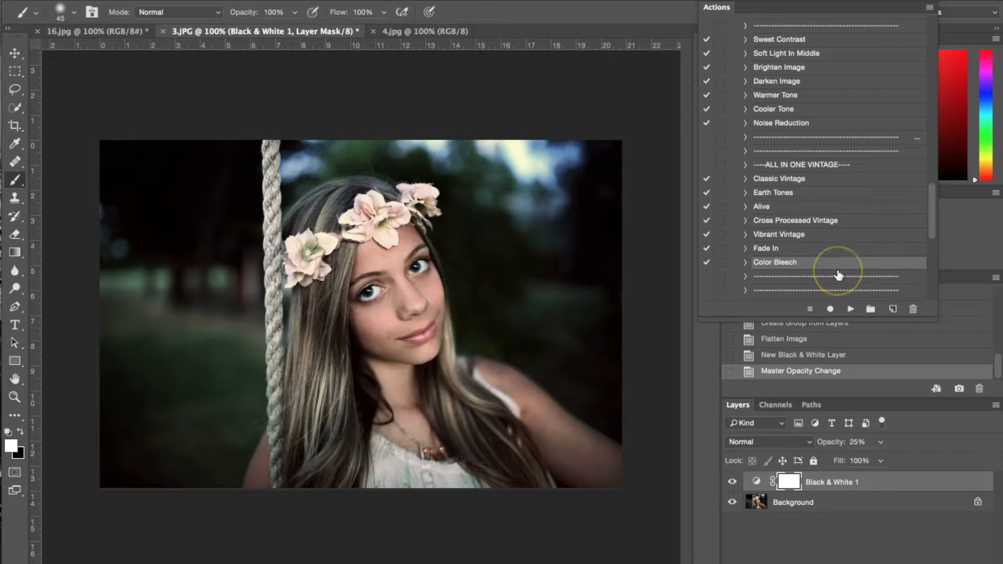
{"action": "scroll", "coordinate": [838, 275], "scroll_direction": "up", "scroll_amount": 10}
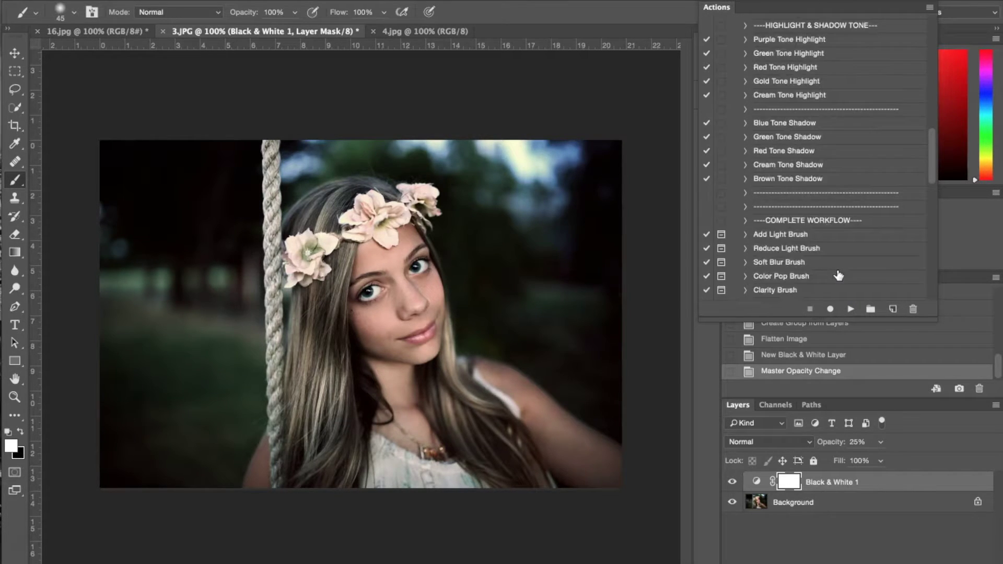
{"action": "scroll", "coordinate": [838, 276], "scroll_direction": "up", "scroll_amount": 3}
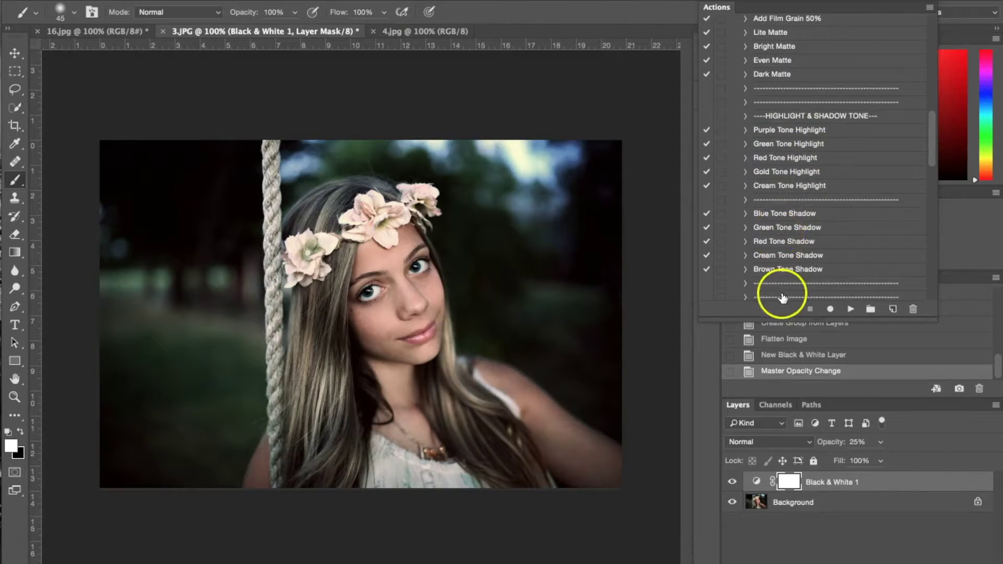
{"action": "left_click", "coordinate": [789, 177]}
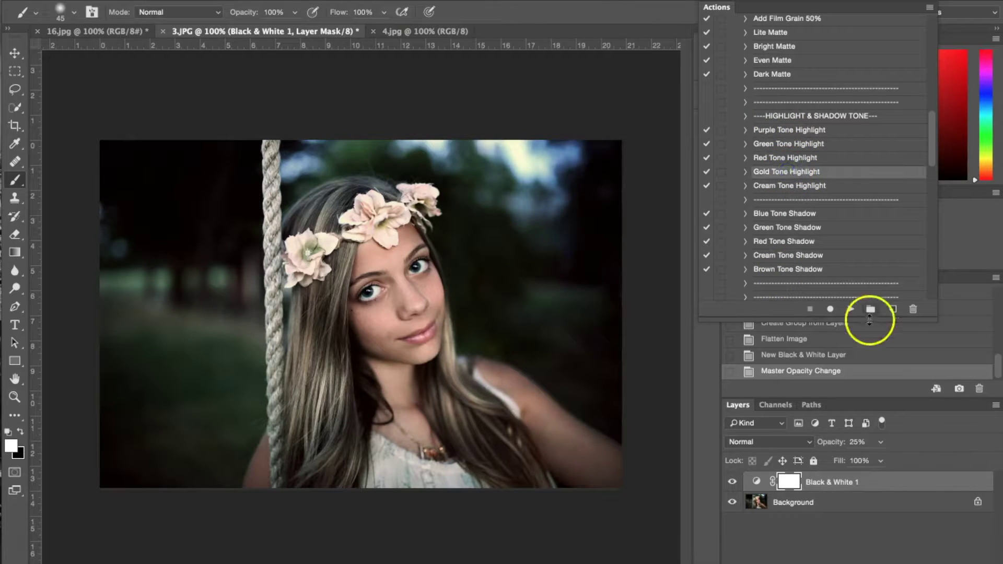
{"action": "left_click", "coordinate": [850, 309]}
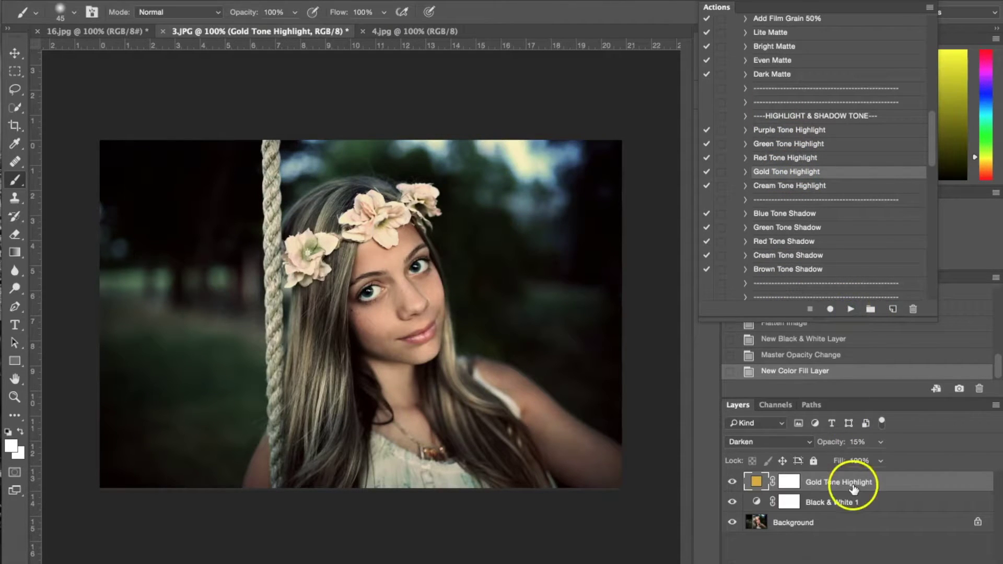
{"action": "right_click", "coordinate": [806, 524]}
{"action": "left_click", "coordinate": [843, 549]}
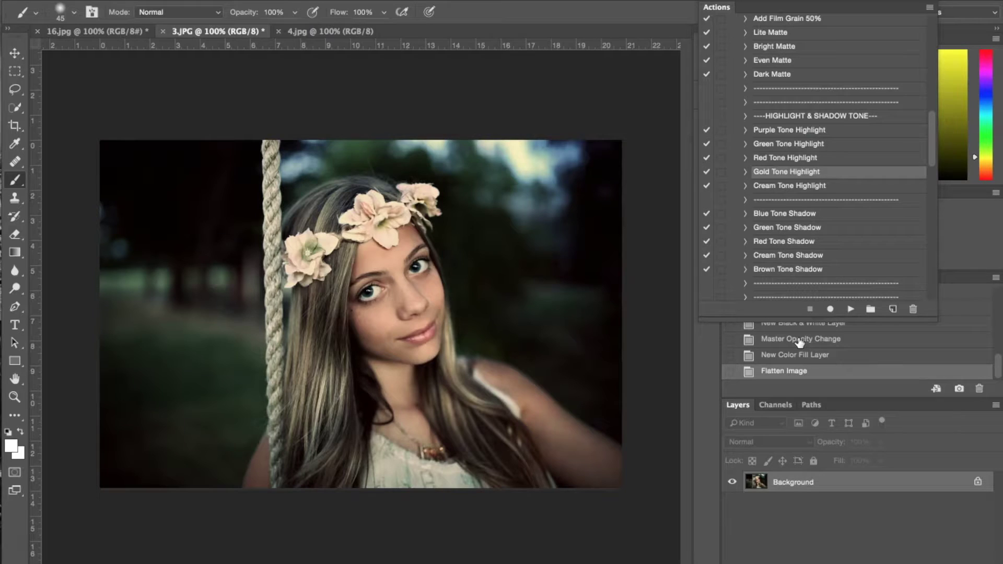
- Run the Green Tone Shadow action at a slightly lower layer opacity and flatten the image
{"action": "left_click", "coordinate": [763, 227]}
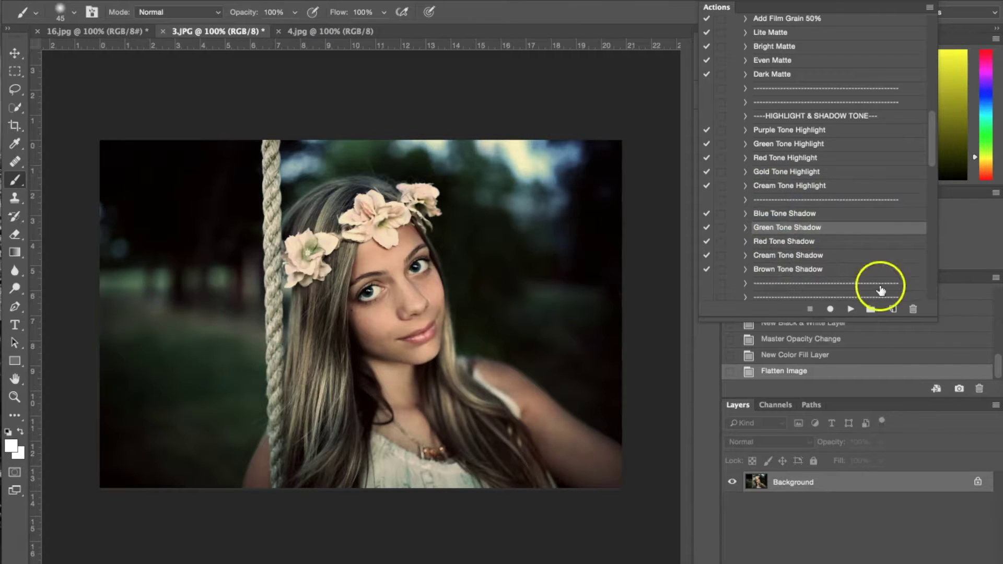
{"action": "left_click", "coordinate": [851, 308]}
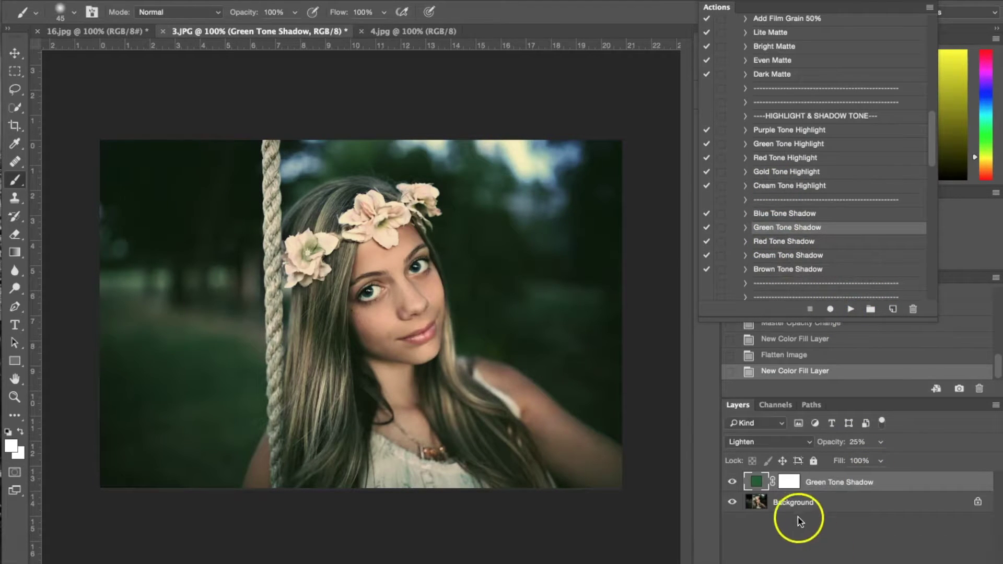
{"action": "left_click", "coordinate": [880, 442]}
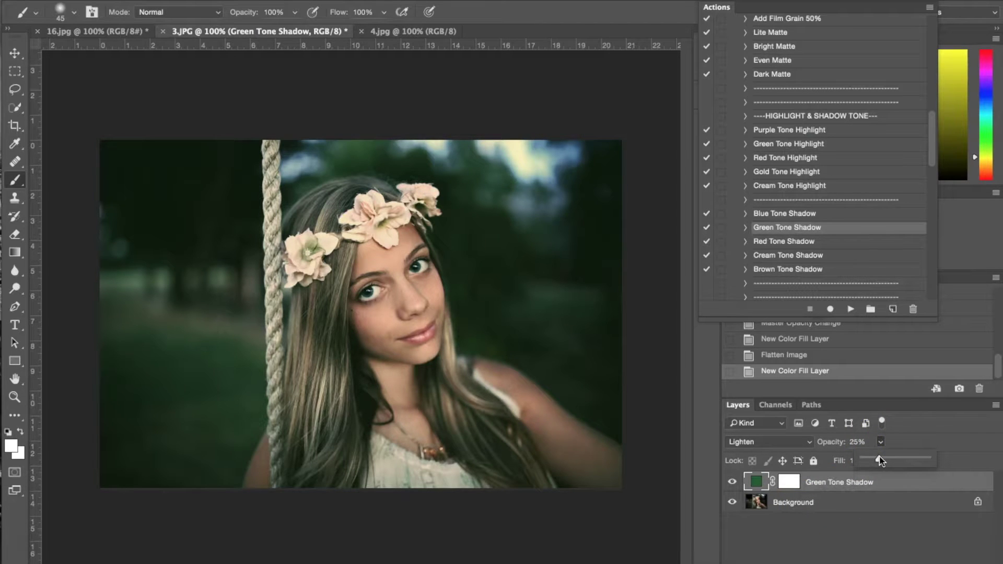
{"action": "left_click_drag", "start_coordinate": [873, 459], "coordinate": [874, 459]}
{"action": "right_click", "coordinate": [816, 501]}
{"action": "left_click", "coordinate": [857, 547]}
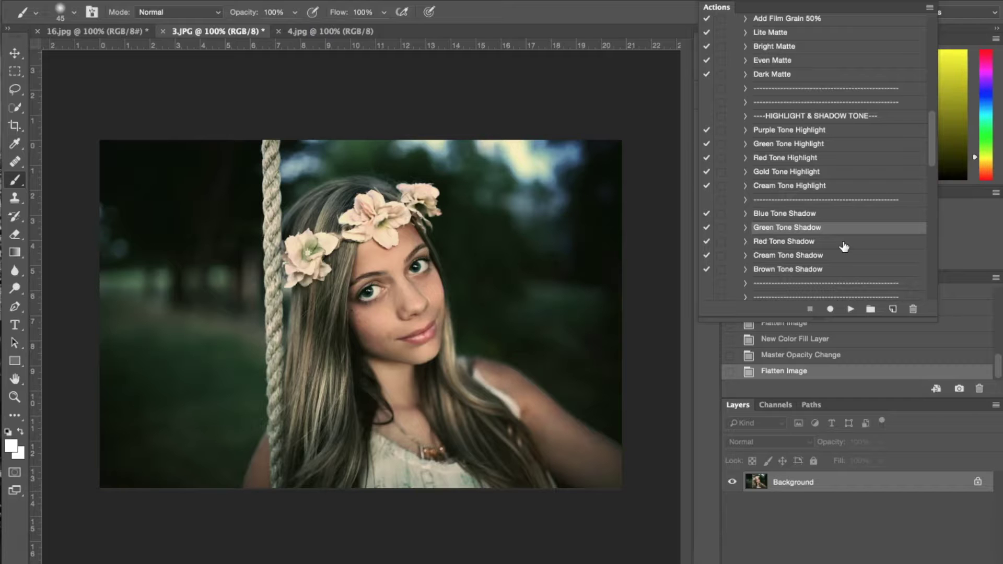
- Try the Add Grain 25% action from the Film Grain and Matte Effect section
{"action": "scroll", "coordinate": [845, 246], "scroll_direction": "down", "scroll_amount": 10}
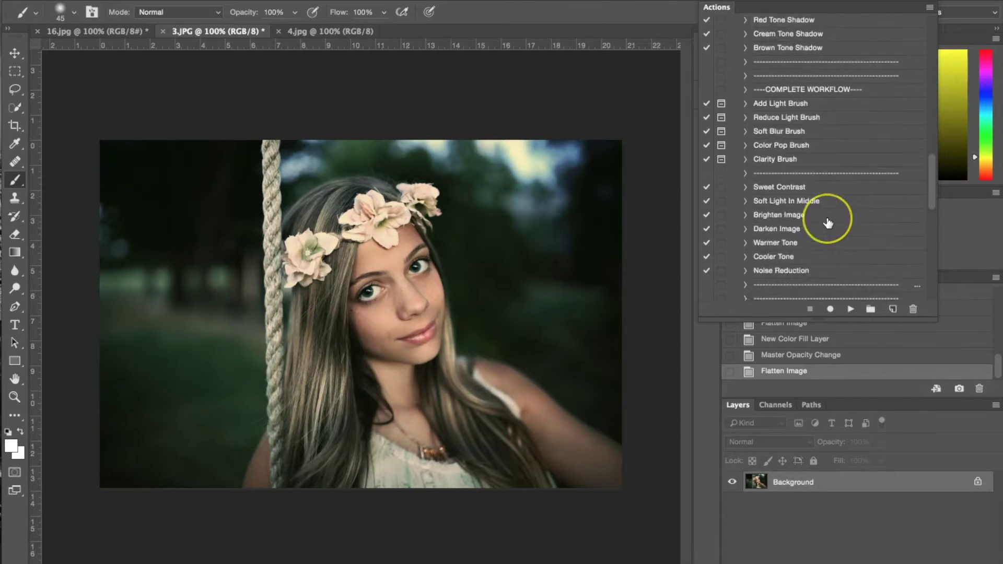
{"action": "scroll", "coordinate": [827, 223], "scroll_direction": "down", "scroll_amount": 7}
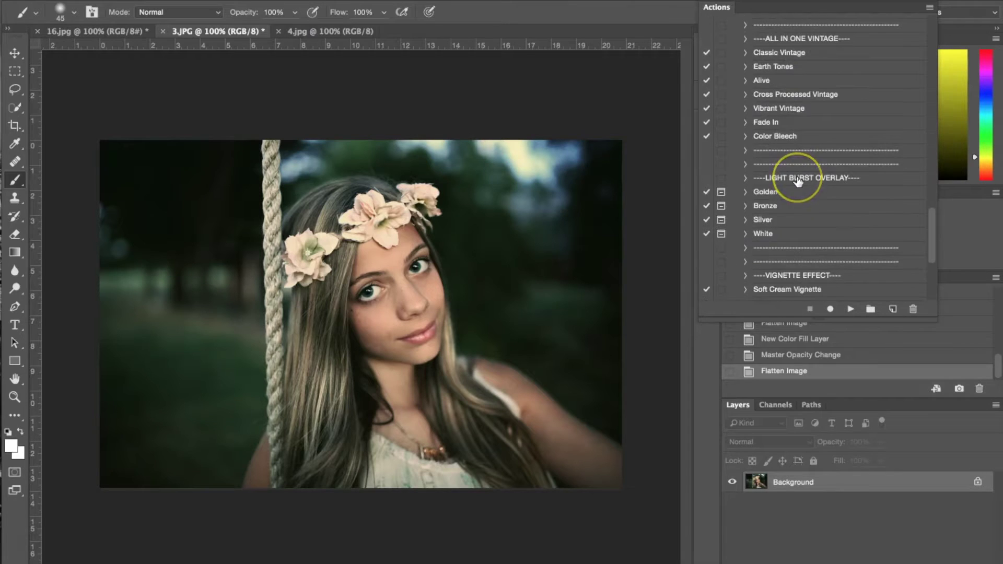
{"action": "scroll", "coordinate": [797, 181], "scroll_direction": "down", "scroll_amount": 4}
{"action": "scroll", "coordinate": [794, 190], "scroll_direction": "up", "scroll_amount": 15}
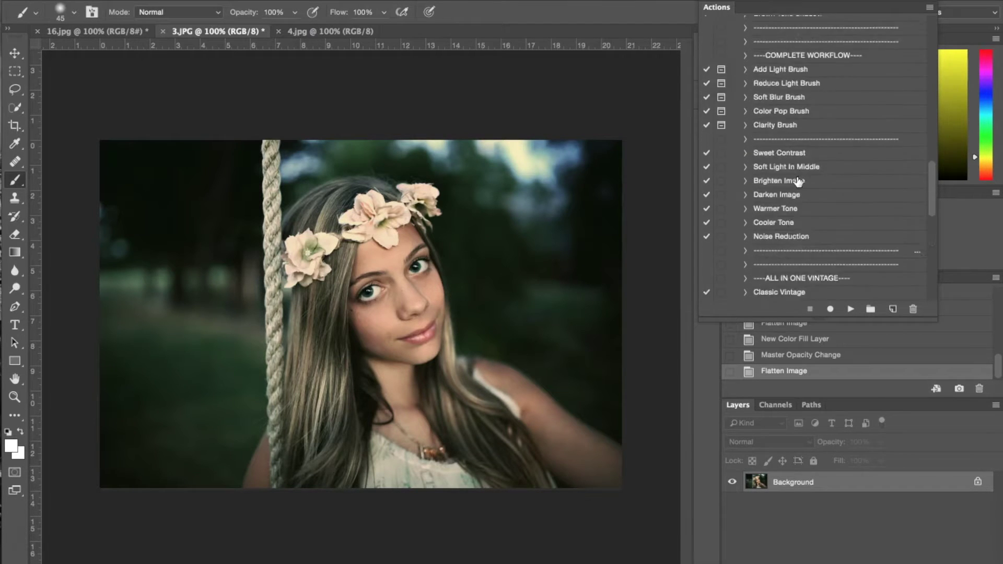
{"action": "left_click", "coordinate": [825, 187]}
{"action": "scroll", "coordinate": [827, 183], "scroll_direction": "down", "scroll_amount": 3}
{"action": "scroll", "coordinate": [822, 186], "scroll_direction": "up", "scroll_amount": 5}
{"action": "scroll", "coordinate": [822, 183], "scroll_direction": "down", "scroll_amount": 2}
{"action": "left_click", "coordinate": [778, 181]}
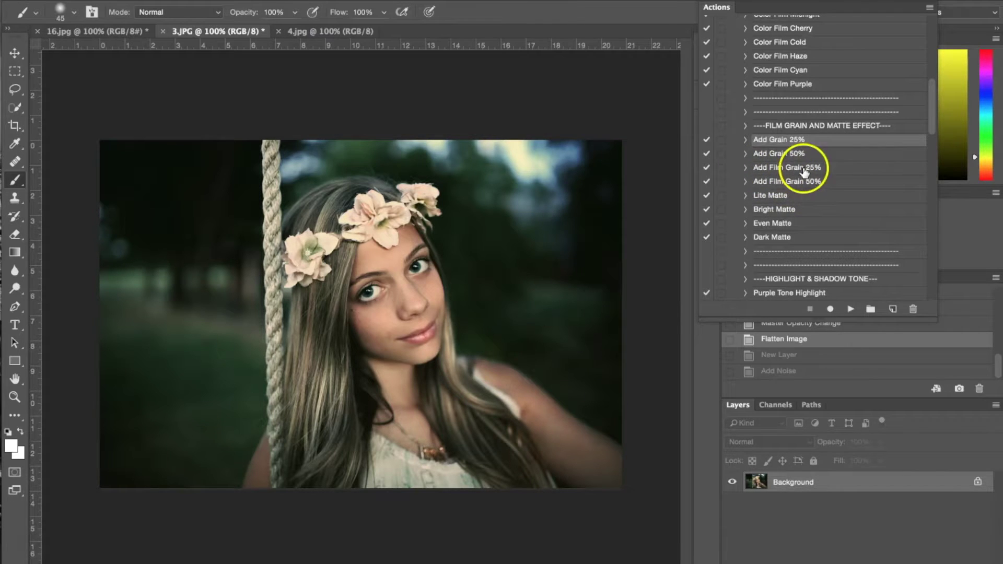
- Run the Add Film Grain 25% action and set its layer's opacity to 13%
{"action": "left_click", "coordinate": [803, 168]}
{"action": "left_click", "coordinate": [850, 308]}
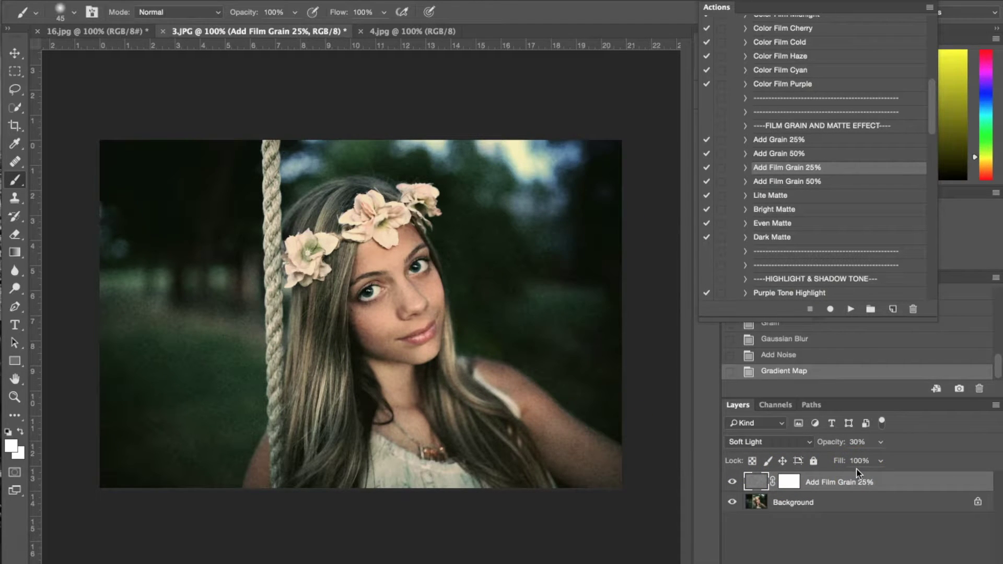
{"action": "left_click", "coordinate": [877, 442]}
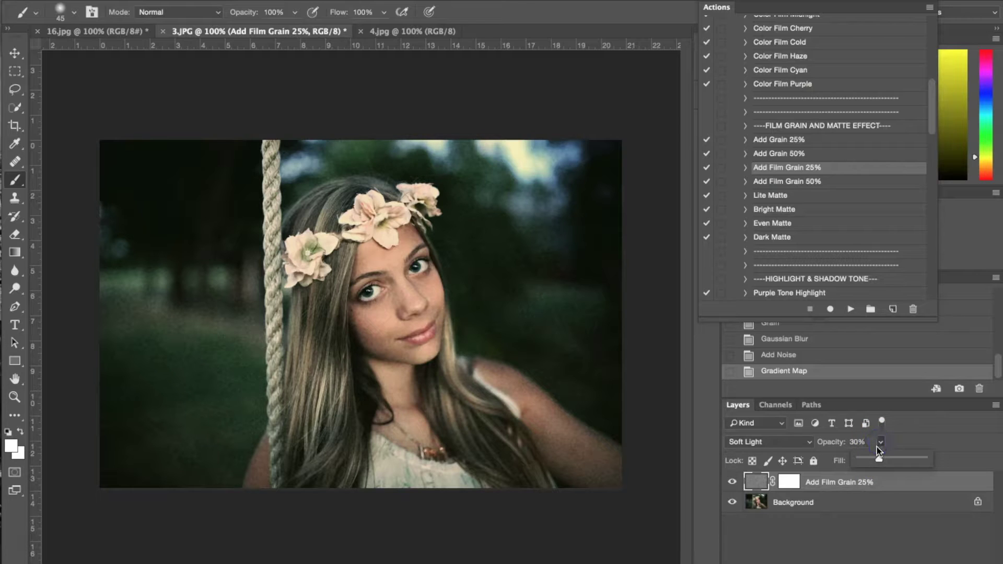
{"action": "left_click_drag", "start_coordinate": [869, 459], "coordinate": [868, 461]}
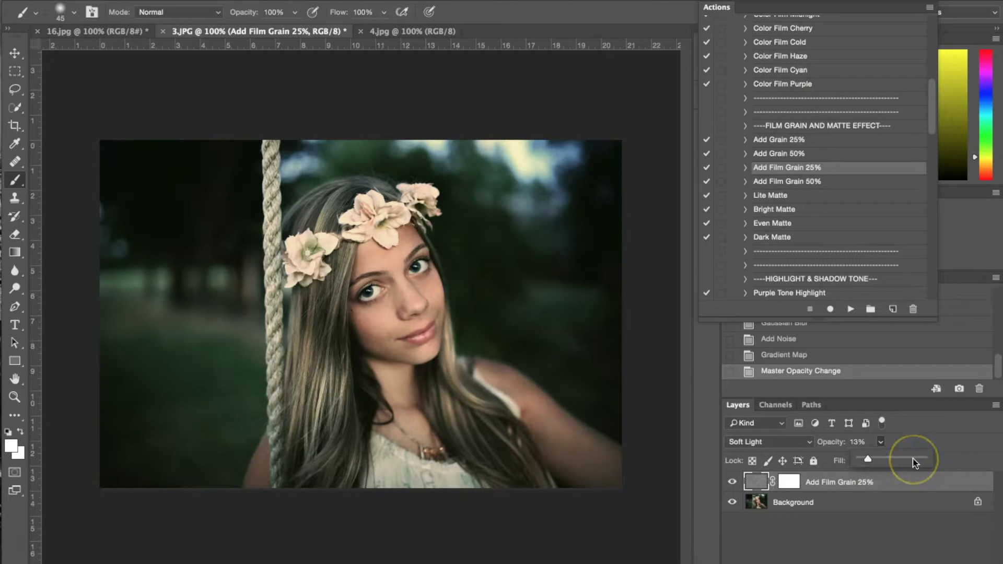
- Flatten the film grain layer into the background
{"action": "left_click", "coordinate": [828, 504]}
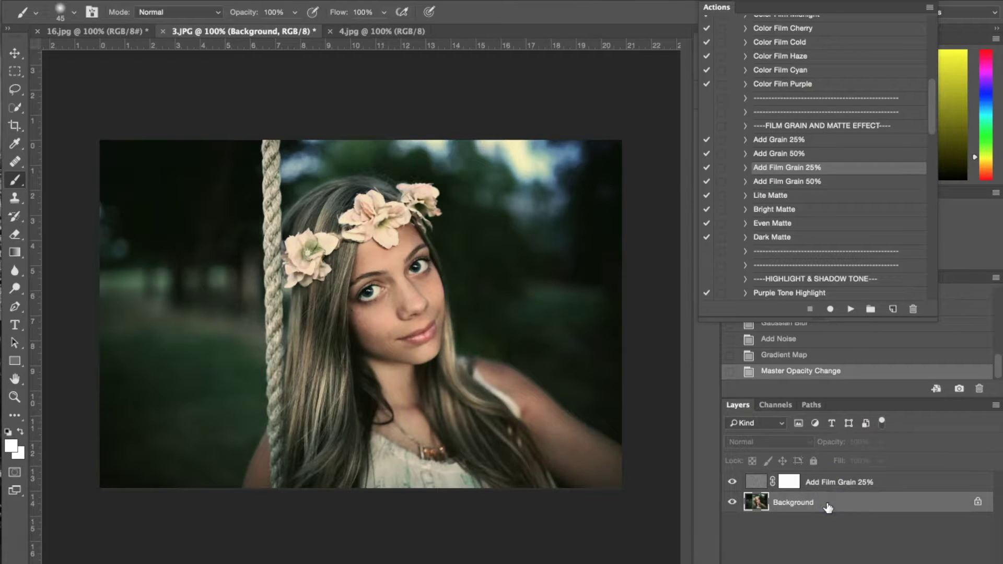
{"action": "right_click", "coordinate": [827, 507]}
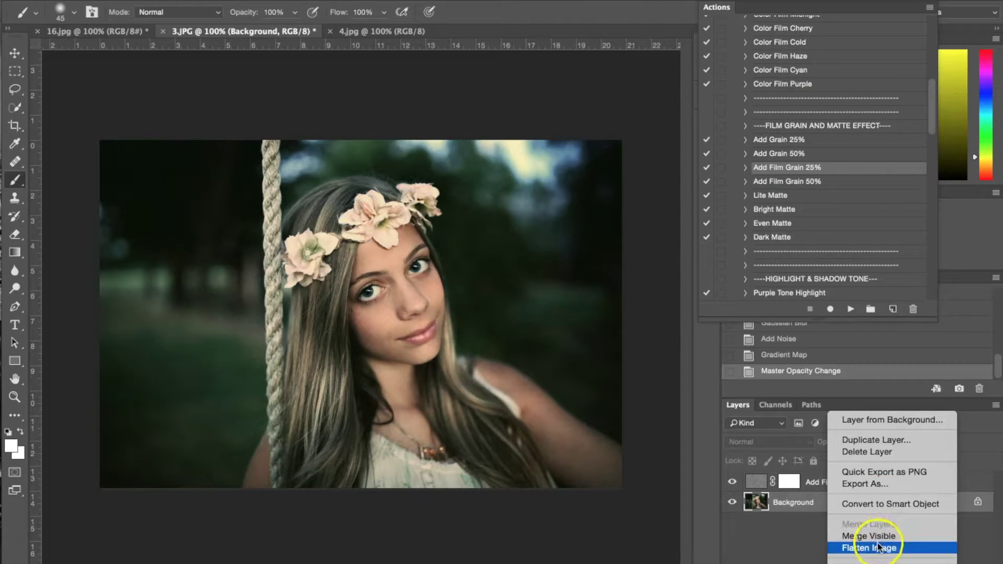
{"action": "left_click", "coordinate": [877, 547]}
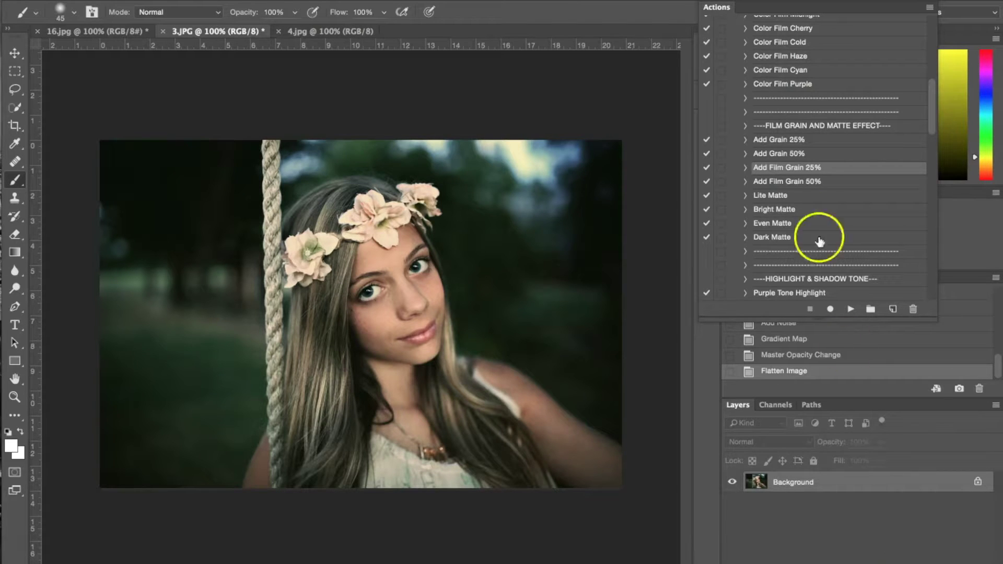
- Run the Add Light Brush action from the Complete Workflow section and set its group's opacity to 35%
{"action": "scroll", "coordinate": [812, 219], "scroll_direction": "up", "scroll_amount": 8}
{"action": "scroll", "coordinate": [814, 221], "scroll_direction": "up", "scroll_amount": 2}
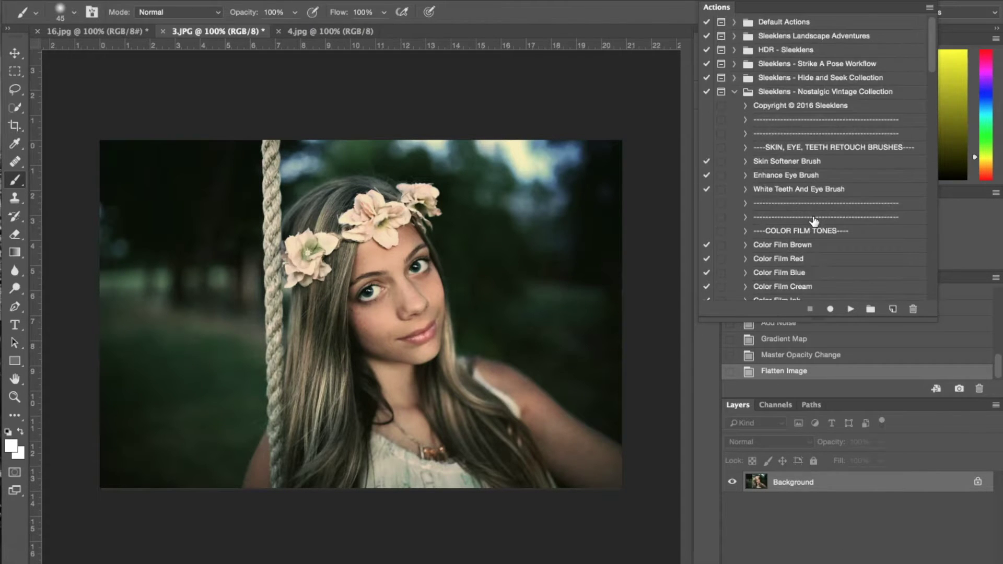
{"action": "scroll", "coordinate": [814, 221], "scroll_direction": "down", "scroll_amount": 10}
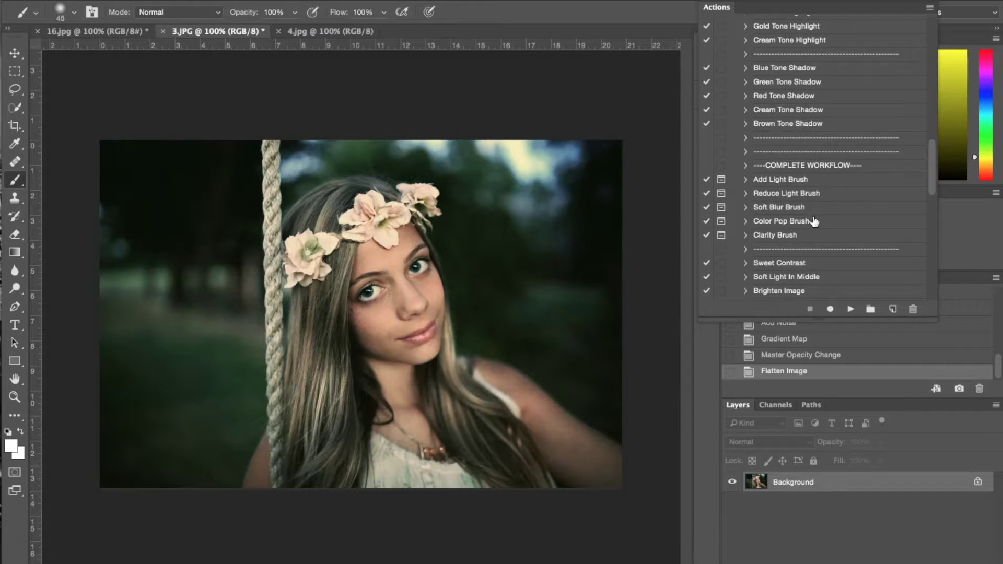
{"action": "left_click", "coordinate": [783, 182]}
{"action": "left_click", "coordinate": [851, 309]}
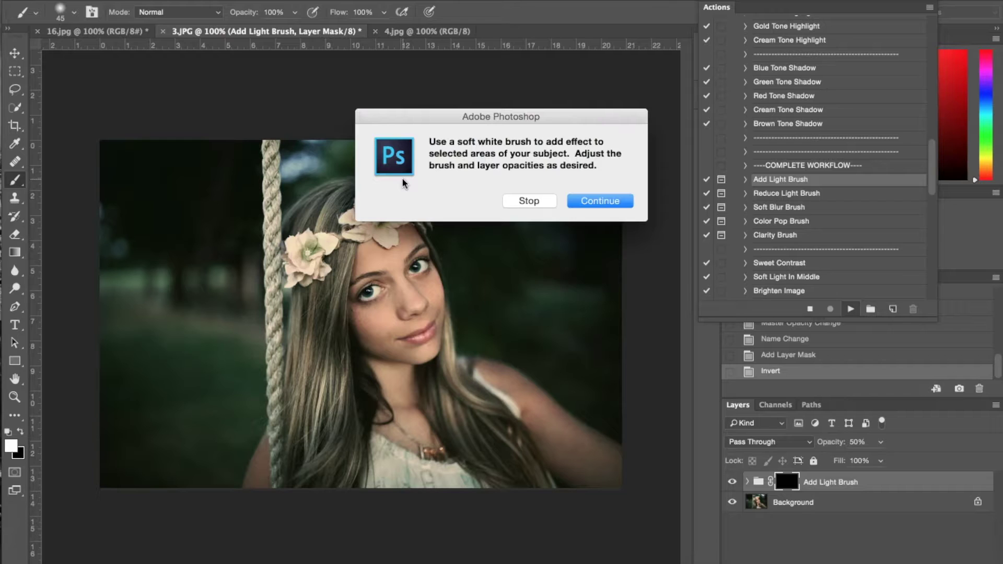
{"action": "left_click", "coordinate": [606, 201]}
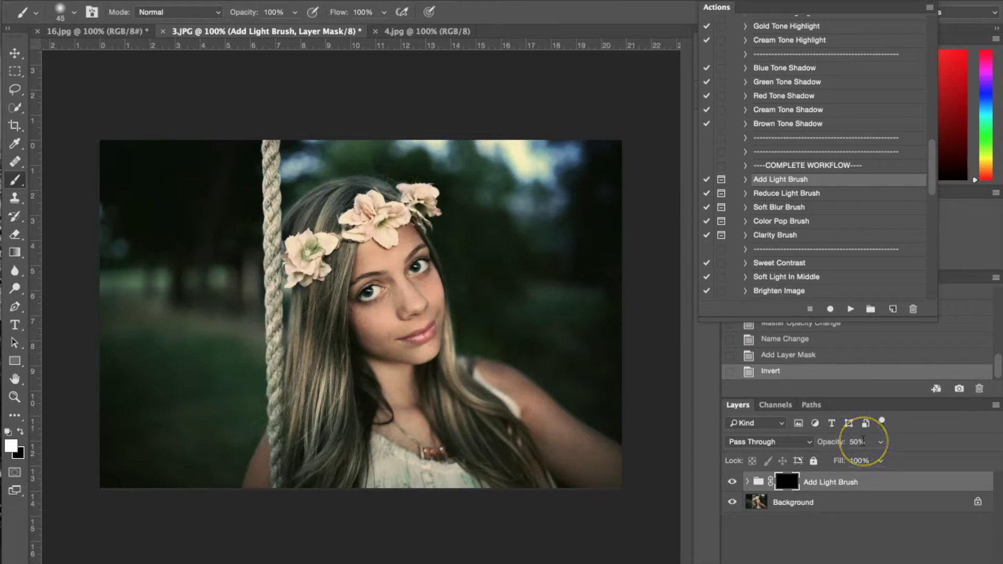
{"action": "left_click", "coordinate": [858, 442]}
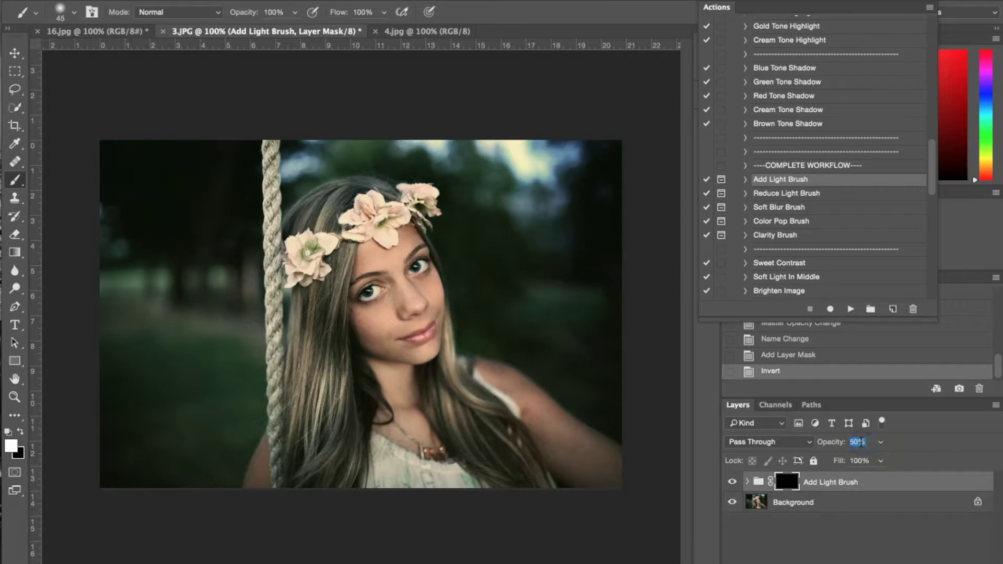
{"action": "type", "text": "35"}
{"action": "key", "text": "Return"}
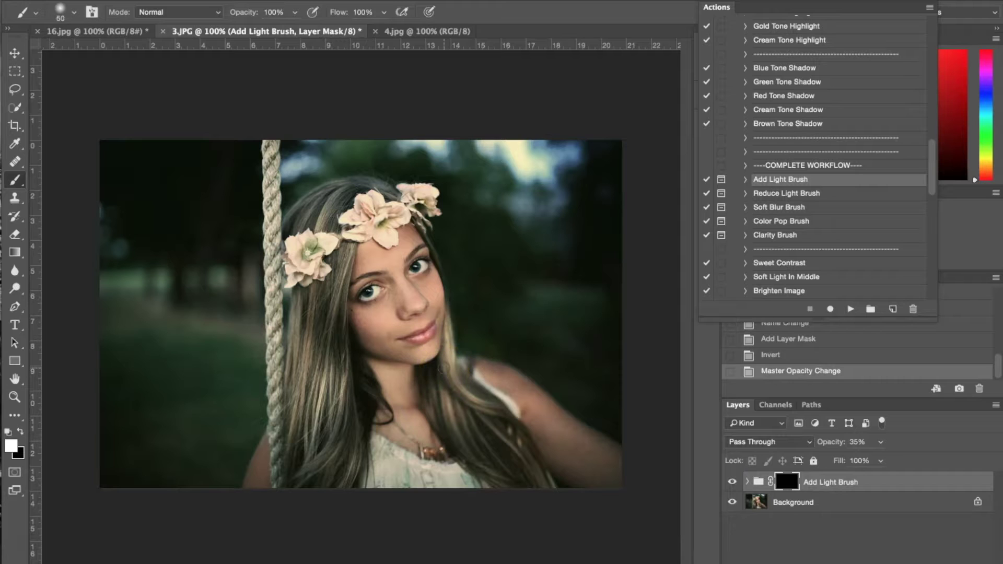
- Paint white on the Add Light Brush mask over the girl's face, flower crown, hair, arm and dress
{"action": "left_click", "coordinate": [388, 265]}
{"action": "mouse_move", "coordinate": [387, 265]}
{"action": "left_mouse_down"}
{"action": "mouse_move", "coordinate": [379, 350]}
{"action": "mouse_move", "coordinate": [421, 326]}
{"action": "mouse_move", "coordinate": [434, 280]}
{"action": "mouse_move", "coordinate": [424, 303]}
{"action": "mouse_move", "coordinate": [423, 288]}
{"action": "mouse_move", "coordinate": [434, 296]}
{"action": "mouse_move", "coordinate": [437, 344]}
{"action": "mouse_move", "coordinate": [389, 353]}
{"action": "mouse_move", "coordinate": [407, 360]}
{"action": "mouse_move", "coordinate": [404, 394]}
{"action": "mouse_move", "coordinate": [378, 359]}
{"action": "mouse_move", "coordinate": [411, 384]}
{"action": "mouse_move", "coordinate": [427, 444]}
{"action": "mouse_move", "coordinate": [483, 421]}
{"action": "mouse_move", "coordinate": [358, 280]}
{"action": "mouse_move", "coordinate": [295, 247]}
{"action": "mouse_move", "coordinate": [321, 245]}
{"action": "mouse_move", "coordinate": [301, 254]}
{"action": "mouse_move", "coordinate": [318, 270]}
{"action": "left_mouse_up"}
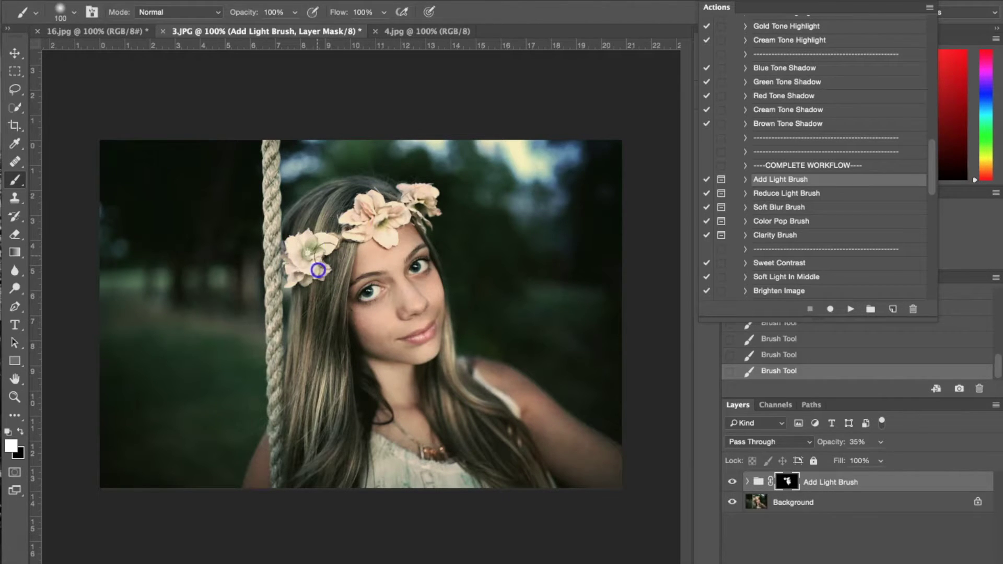
{"action": "left_click", "coordinate": [417, 196]}
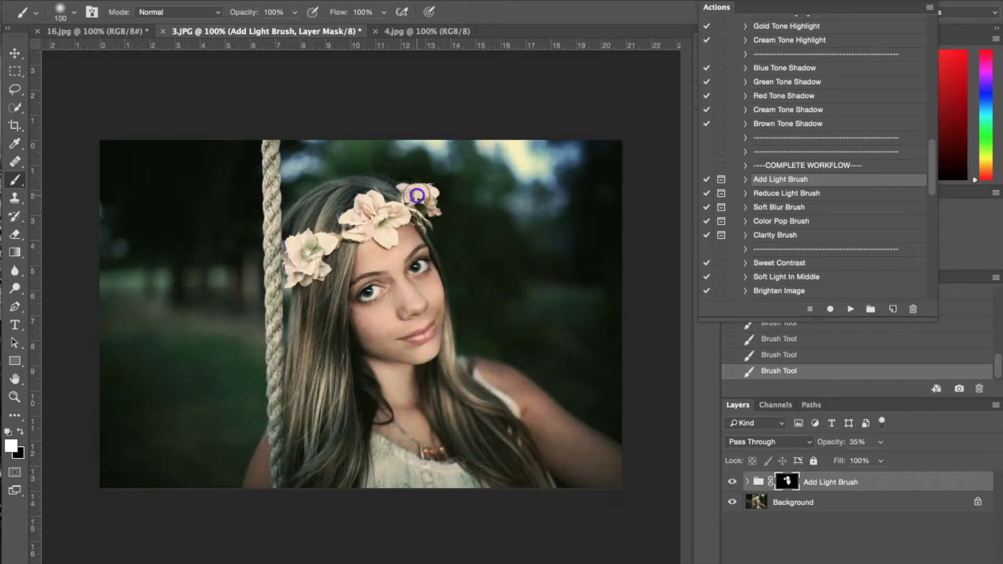
{"action": "mouse_move", "coordinate": [496, 380]}
{"action": "left_mouse_down"}
{"action": "mouse_move", "coordinate": [563, 422]}
{"action": "mouse_move", "coordinate": [605, 469]}
{"action": "mouse_move", "coordinate": [528, 426]}
{"action": "mouse_move", "coordinate": [582, 460]}
{"action": "mouse_move", "coordinate": [614, 470]}
{"action": "mouse_move", "coordinate": [607, 449]}
{"action": "mouse_move", "coordinate": [501, 387]}
{"action": "mouse_move", "coordinate": [545, 433]}
{"action": "mouse_move", "coordinate": [616, 477]}
{"action": "left_mouse_up"}
{"action": "left_click", "coordinate": [488, 438]}
{"action": "left_click", "coordinate": [455, 381]}
{"action": "left_click", "coordinate": [511, 460]}
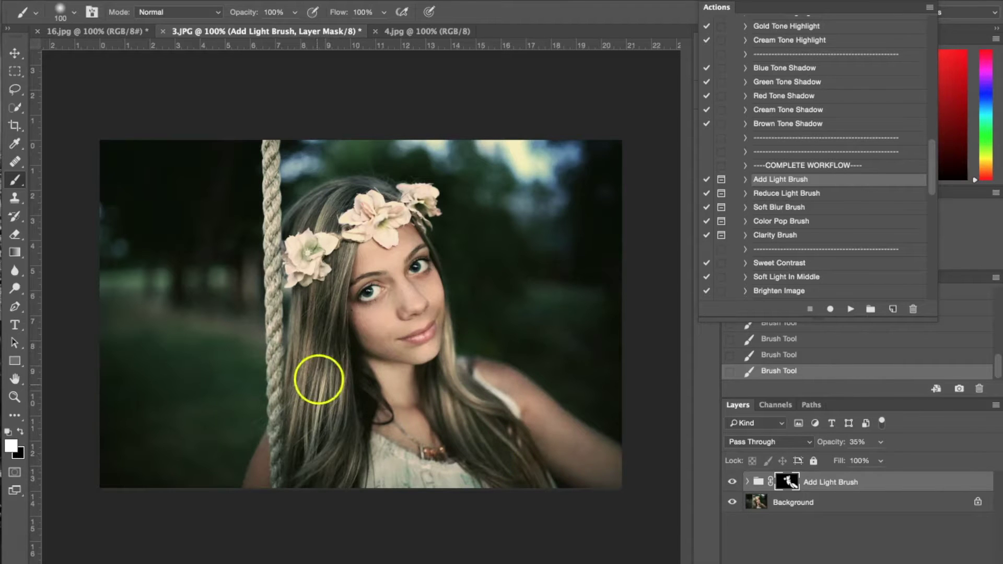
{"action": "left_click", "coordinate": [312, 399]}
{"action": "left_click", "coordinate": [315, 304]}
{"action": "left_click", "coordinate": [359, 415]}
{"action": "left_click", "coordinate": [359, 401]}
{"action": "mouse_move", "coordinate": [360, 401]}
{"action": "left_mouse_down"}
{"action": "mouse_move", "coordinate": [364, 377]}
{"action": "mouse_move", "coordinate": [363, 423]}
{"action": "mouse_move", "coordinate": [346, 431]}
{"action": "mouse_move", "coordinate": [291, 403]}
{"action": "left_mouse_up"}
{"action": "left_click", "coordinate": [299, 218]}
{"action": "left_click_drag", "start_coordinate": [282, 468], "coordinate": [319, 455]}
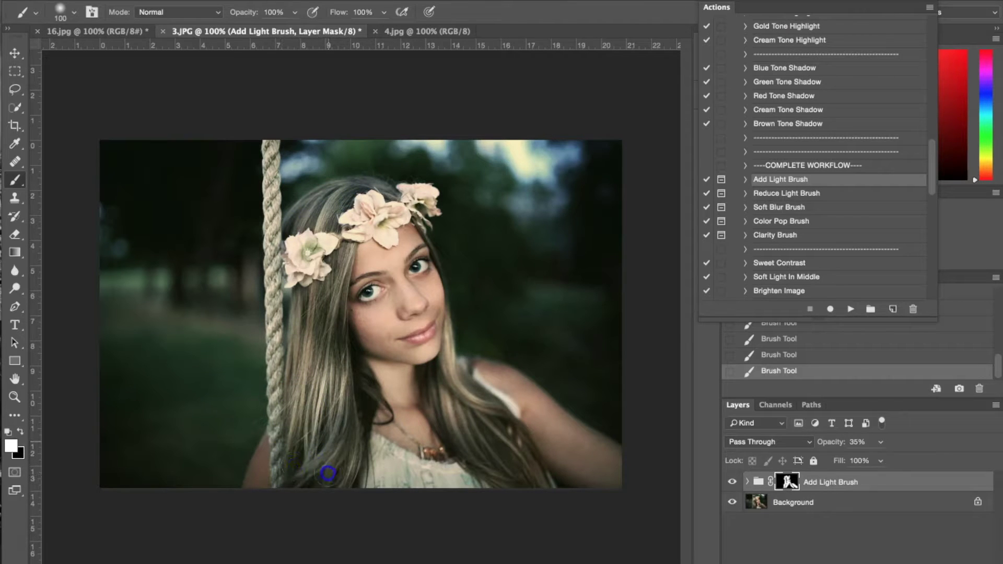
{"action": "mouse_move", "coordinate": [383, 457]}
{"action": "left_mouse_down"}
{"action": "mouse_move", "coordinate": [382, 487]}
{"action": "mouse_move", "coordinate": [470, 476]}
{"action": "left_mouse_up"}
- Paint light over parts of the background on the Add Light Brush mask and flatten the image
{"action": "mouse_move", "coordinate": [528, 226]}
{"action": "left_mouse_down"}
{"action": "mouse_move", "coordinate": [573, 187]}
{"action": "mouse_move", "coordinate": [569, 141]}
{"action": "left_mouse_up"}
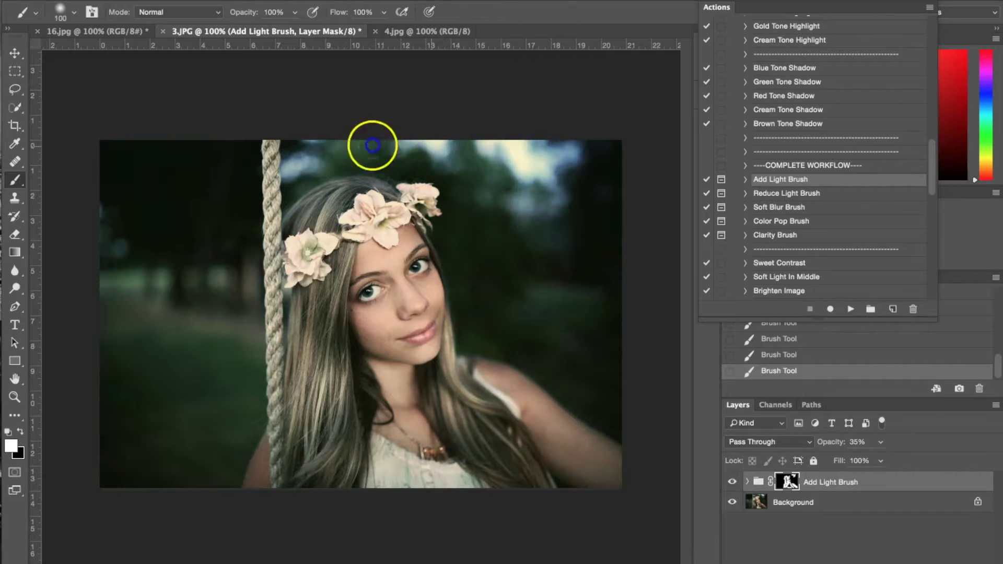
{"action": "left_click", "coordinate": [113, 238]}
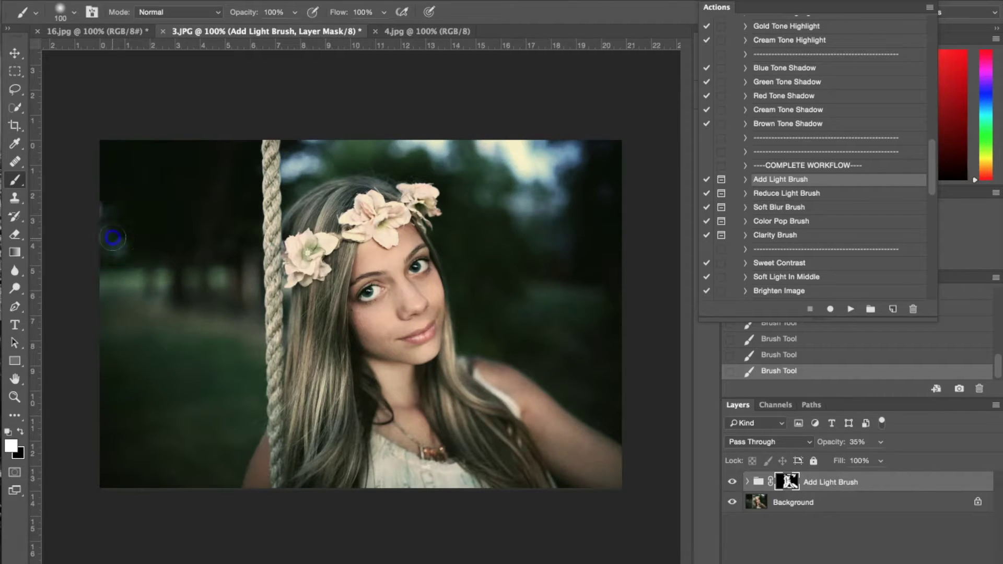
{"action": "left_click_drag", "start_coordinate": [114, 248], "coordinate": [127, 287]}
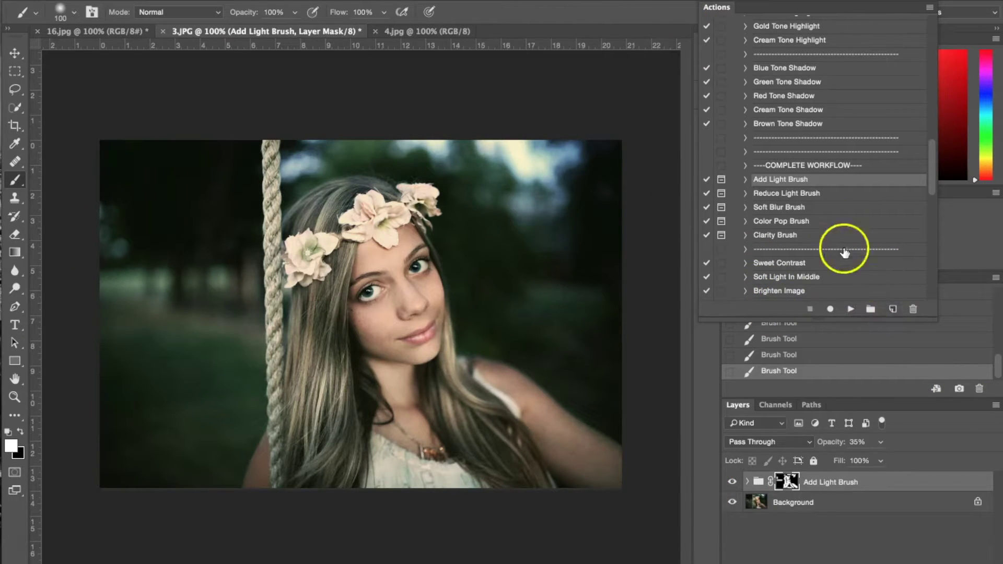
{"action": "right_click", "coordinate": [842, 506]}
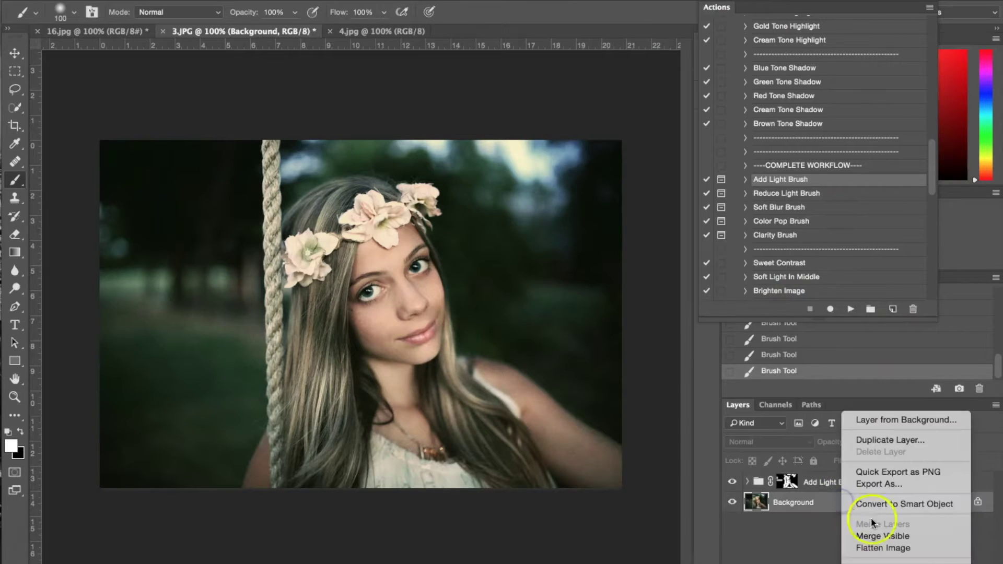
{"action": "left_click", "coordinate": [879, 547]}
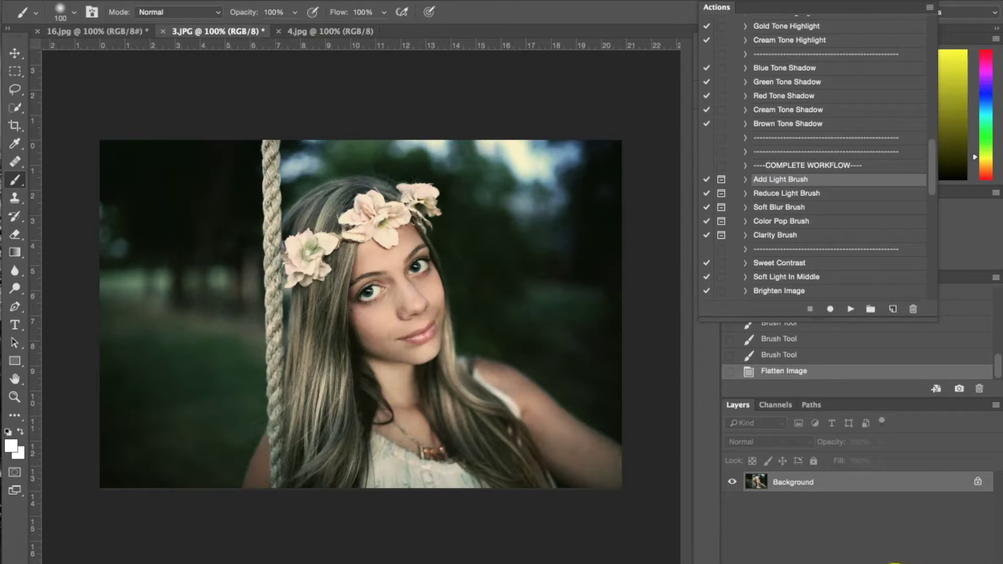
- Bring up the original 3.JPG in a separate viewer window and compare it with the edited portrait
{"action": "left_click", "coordinate": [896, 559]}
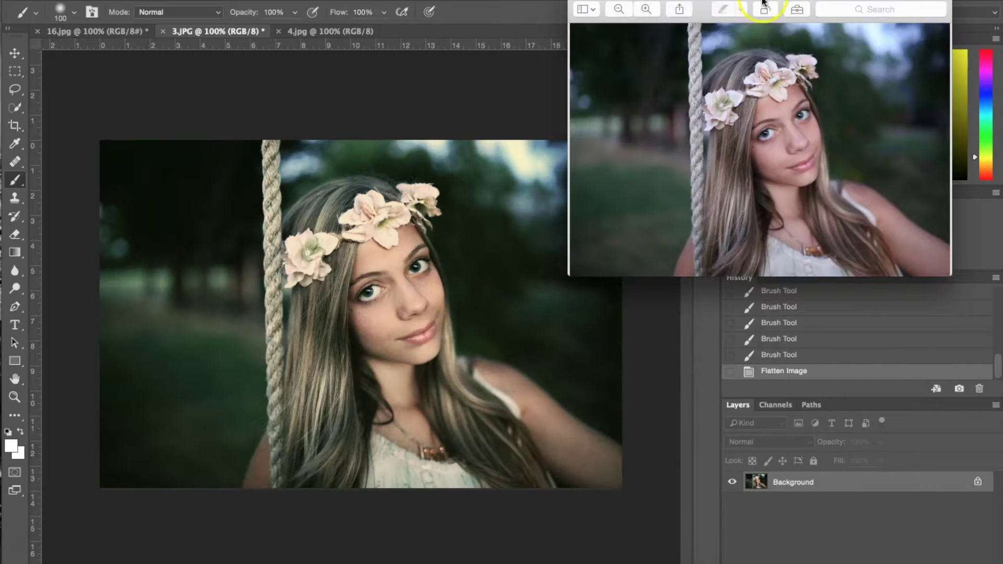
{"action": "left_click_drag", "start_coordinate": [712, 1], "coordinate": [753, 1]}
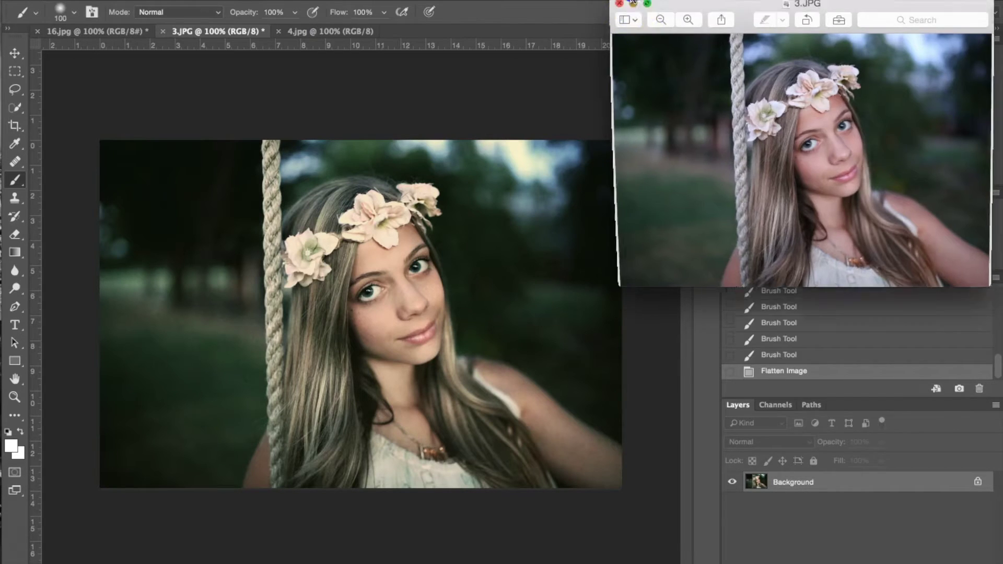
- Switch to the 4.jpg photo and look through the sections of the Nostalgic Vintage Collection for suitable actions
{"action": "left_click", "coordinate": [282, 33]}
{"action": "left_click", "coordinate": [311, 31]}
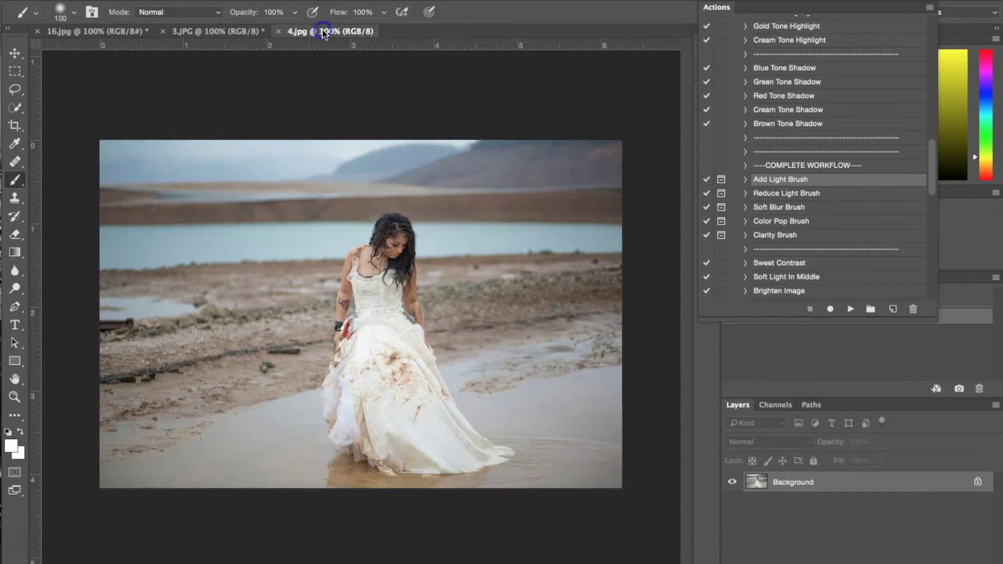
{"action": "scroll", "coordinate": [773, 183], "scroll_direction": "up", "scroll_amount": 15}
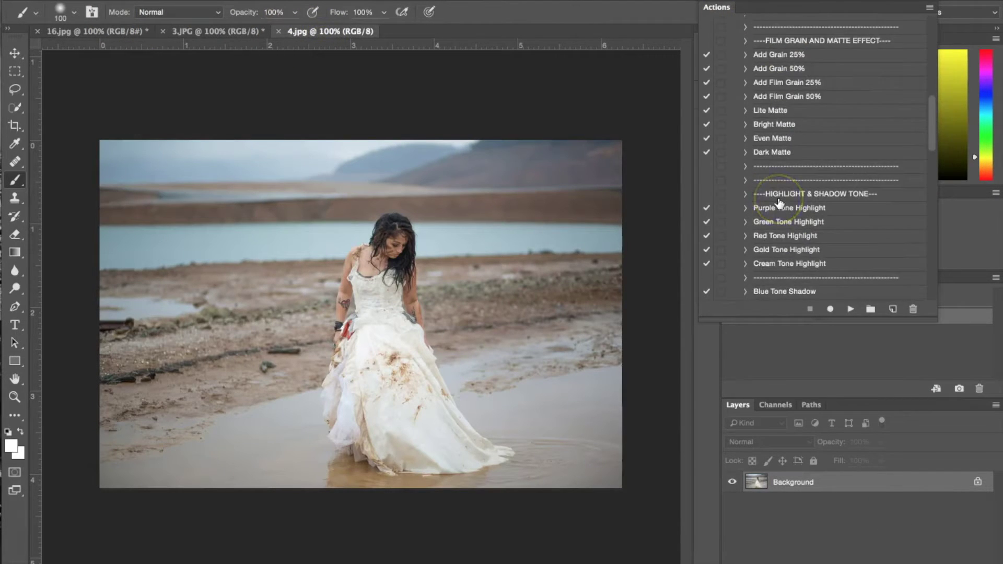
{"action": "scroll", "coordinate": [779, 203], "scroll_direction": "up", "scroll_amount": 3}
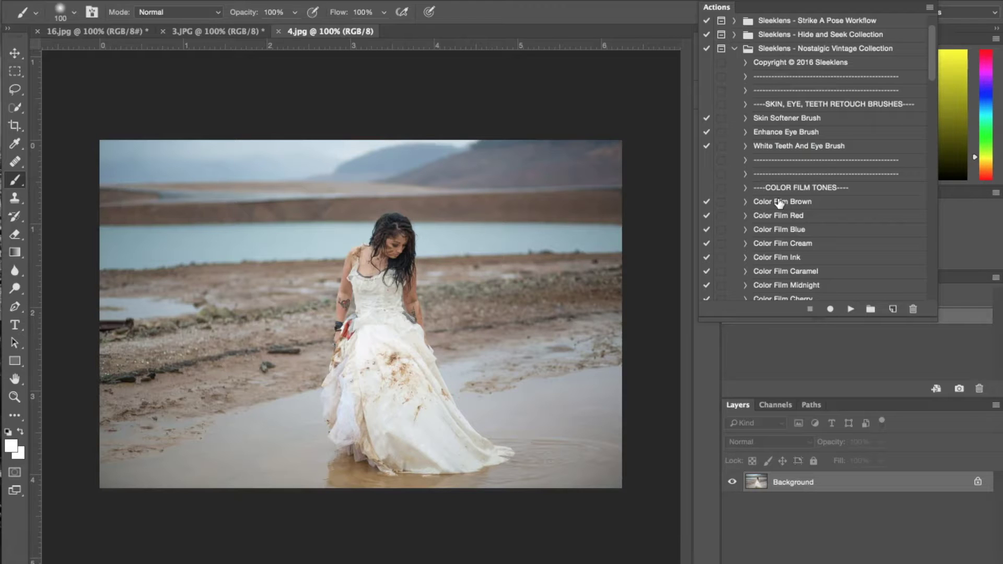
{"action": "scroll", "coordinate": [864, 219], "scroll_direction": "down", "scroll_amount": 15}
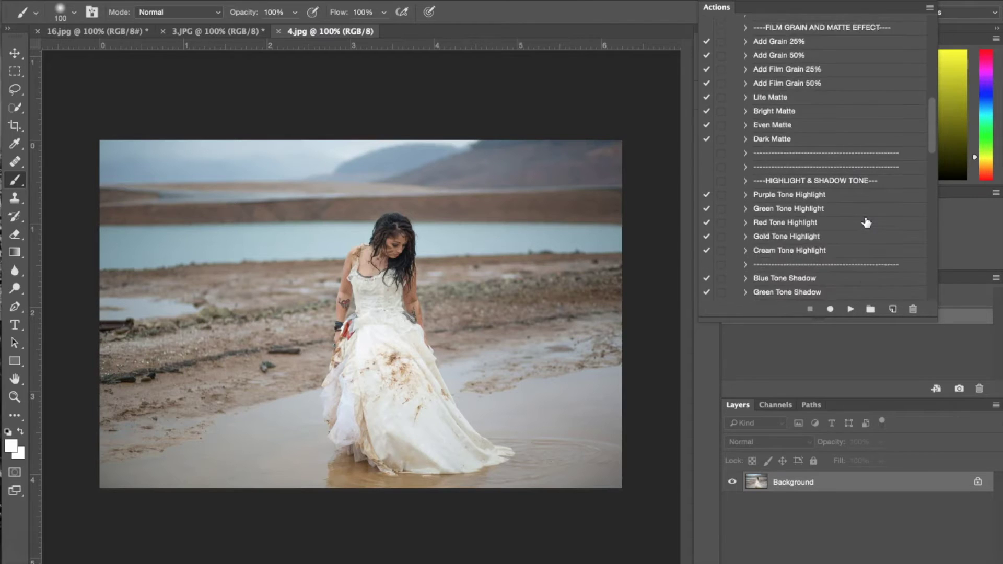
{"action": "scroll", "coordinate": [866, 223], "scroll_direction": "down", "scroll_amount": 12}
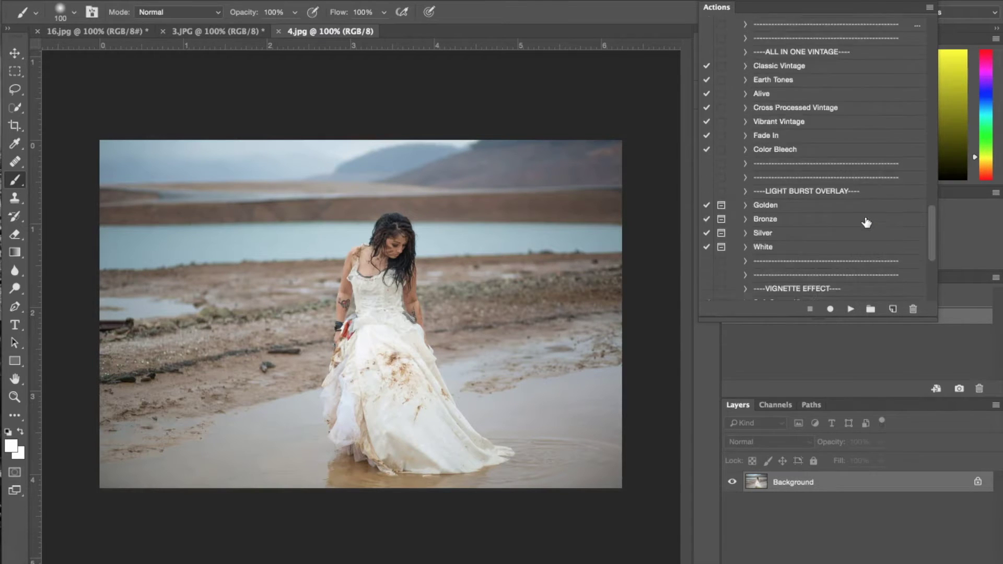
{"action": "scroll", "coordinate": [866, 222], "scroll_direction": "down", "scroll_amount": 2}
{"action": "scroll", "coordinate": [865, 222], "scroll_direction": "up", "scroll_amount": 12}
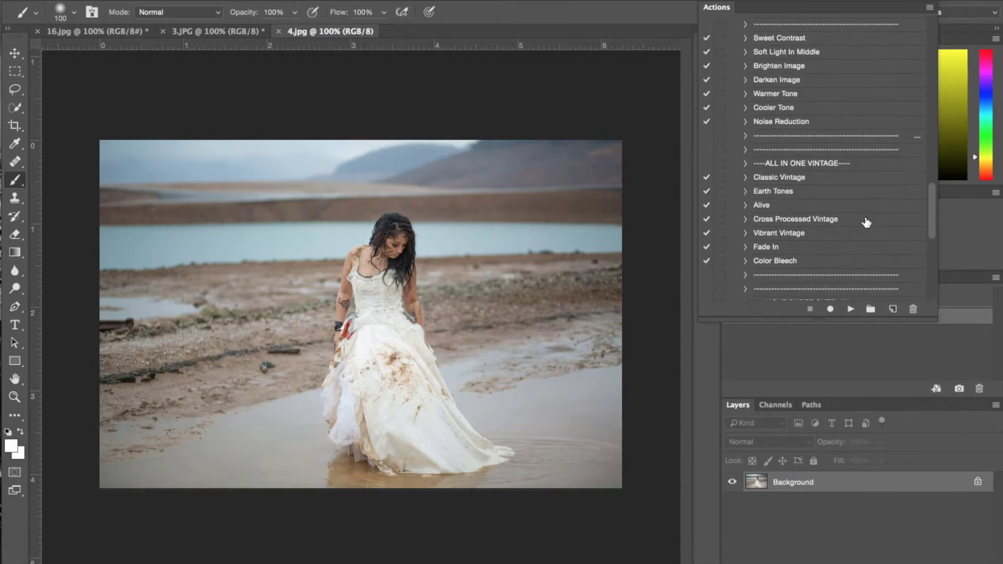
{"action": "scroll", "coordinate": [866, 222], "scroll_direction": "up", "scroll_amount": 1}
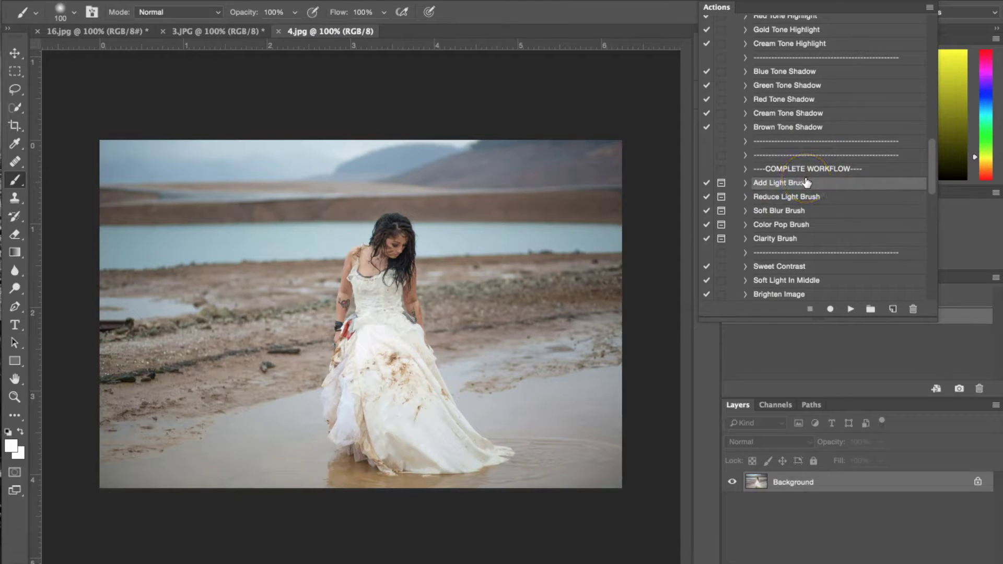
- Run the Sweet Contrast action from the Complete Workflow section on 4.jpg
{"action": "scroll", "coordinate": [807, 183], "scroll_direction": "down", "scroll_amount": 3}
{"action": "scroll", "coordinate": [807, 181], "scroll_direction": "down", "scroll_amount": 3}
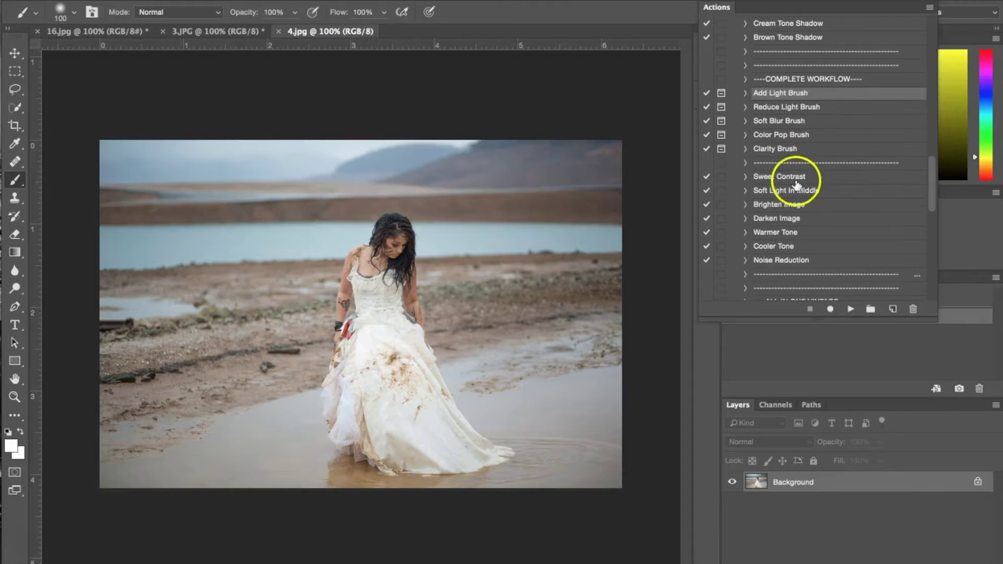
{"action": "left_click", "coordinate": [789, 176]}
{"action": "left_click", "coordinate": [850, 309]}
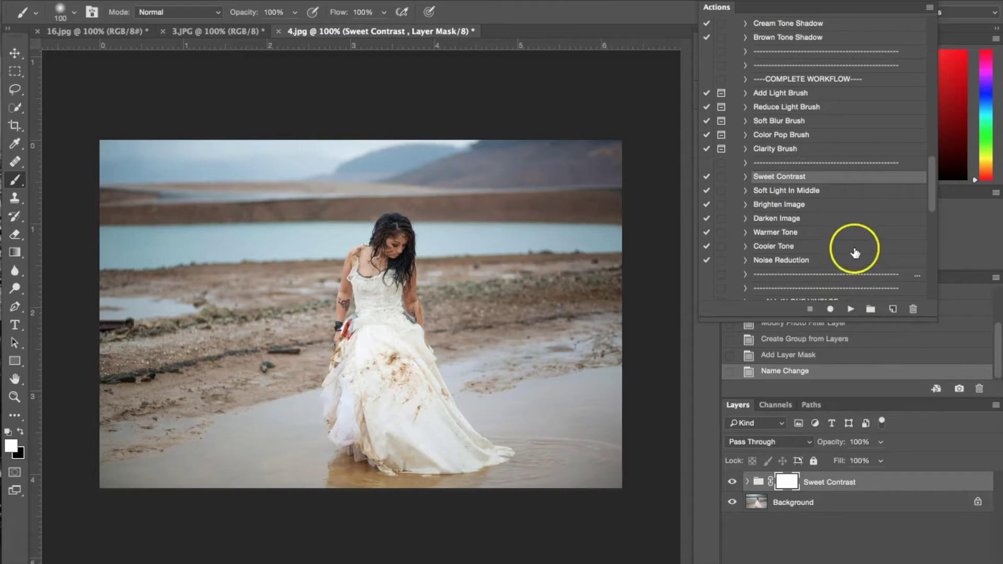
- Run the Classic Vintage action from the All In One Vintage section on 4.jpg
{"action": "scroll", "coordinate": [855, 253], "scroll_direction": "up", "scroll_amount": 12}
{"action": "scroll", "coordinate": [855, 253], "scroll_direction": "up", "scroll_amount": 13}
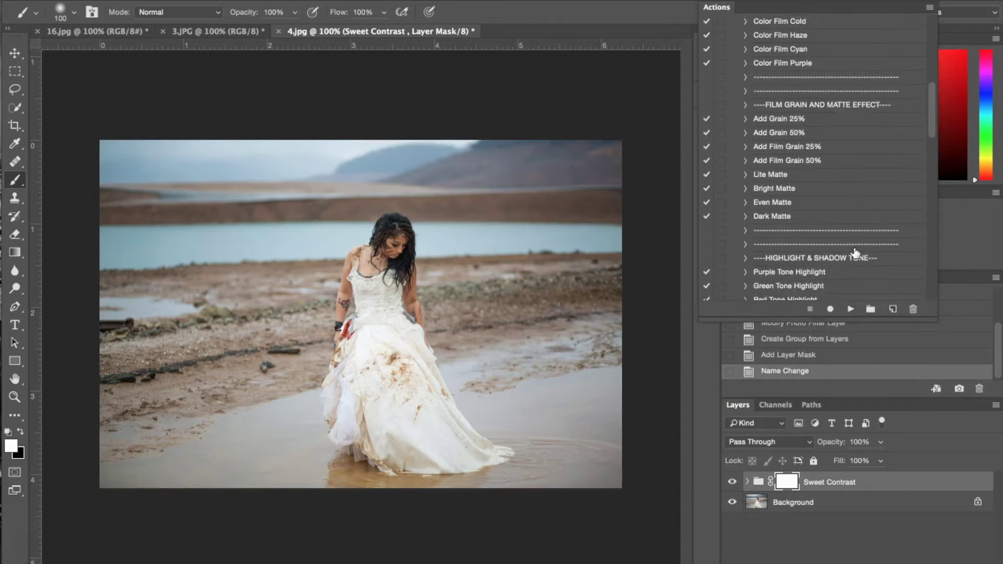
{"action": "scroll", "coordinate": [855, 253], "scroll_direction": "down", "scroll_amount": 12}
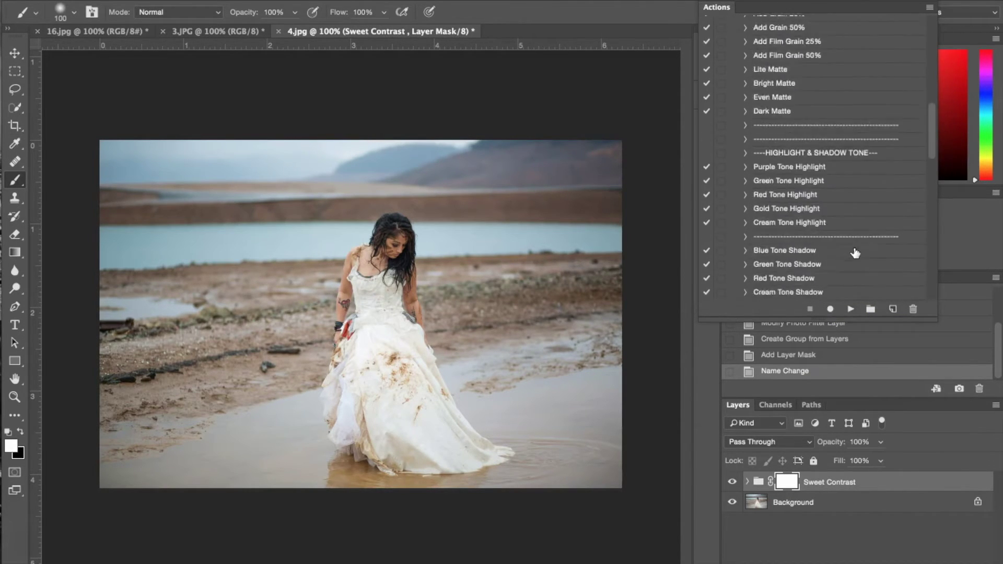
{"action": "left_click", "coordinate": [796, 190]}
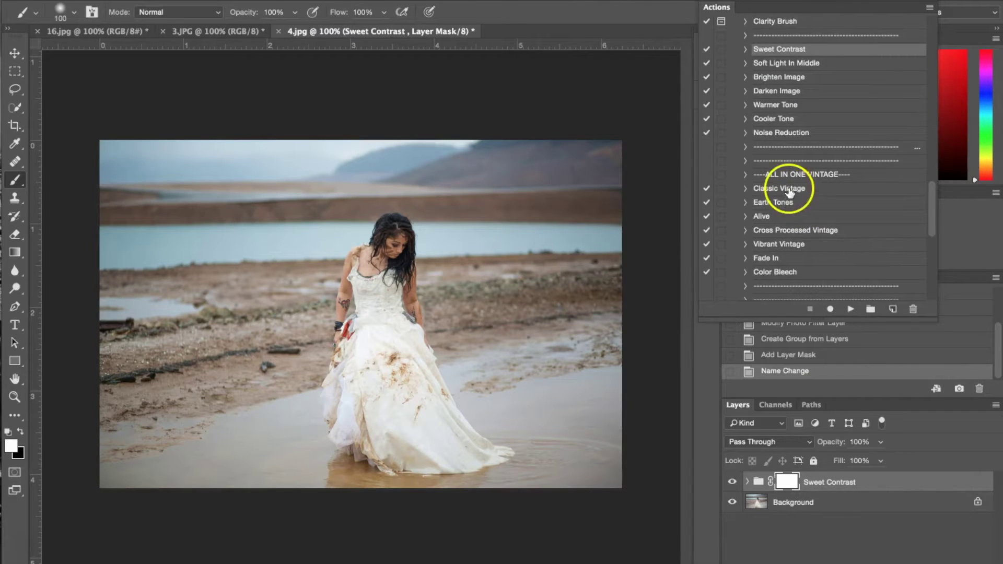
{"action": "left_click", "coordinate": [850, 309]}
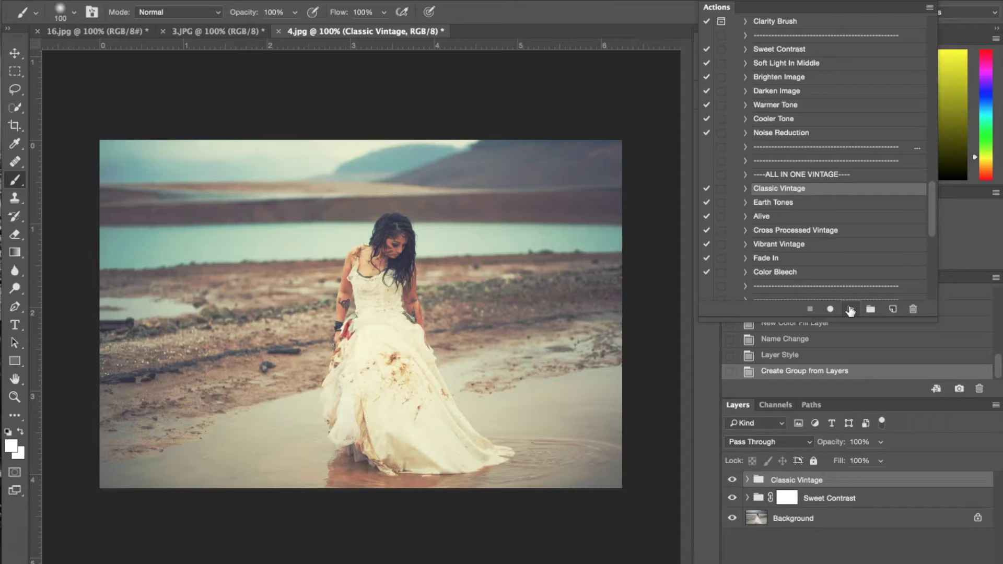
- Run the Dark Red Vignette action from the Vignette Effect section and set its layer's opacity to 64%
{"action": "scroll", "coordinate": [799, 133], "scroll_direction": "down", "scroll_amount": 10}
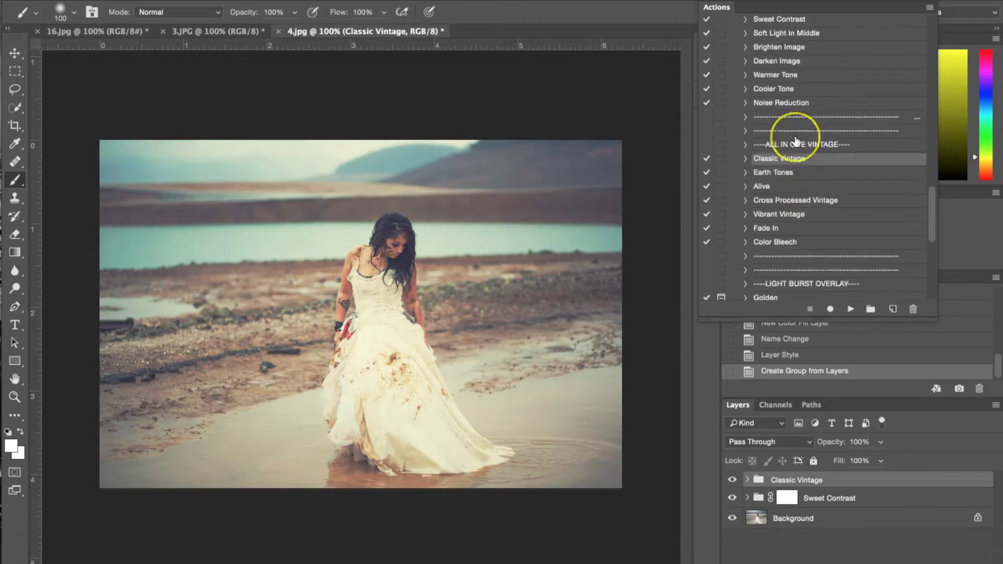
{"action": "scroll", "coordinate": [796, 140], "scroll_direction": "down", "scroll_amount": 1}
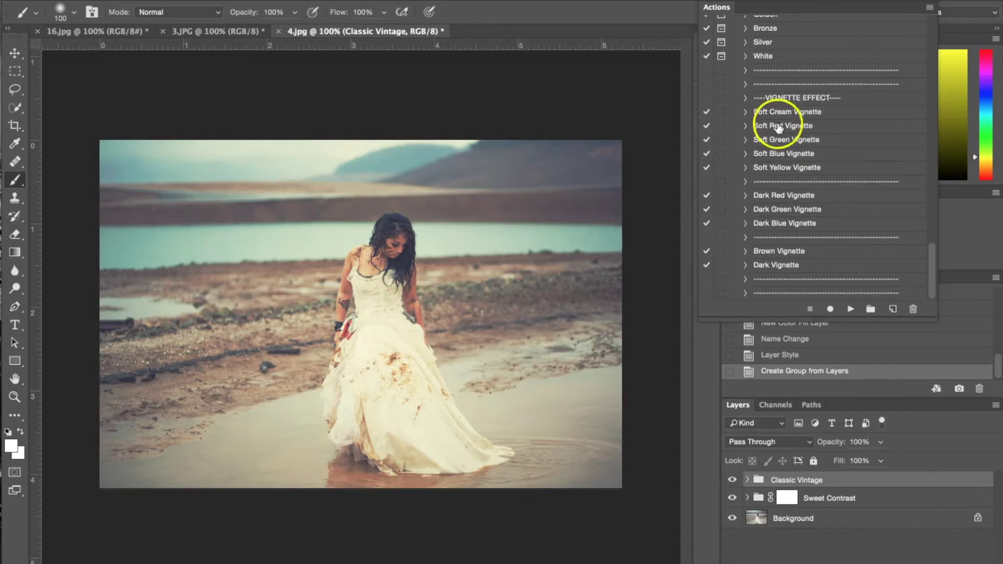
{"action": "left_click", "coordinate": [812, 197]}
{"action": "left_click", "coordinate": [851, 309]}
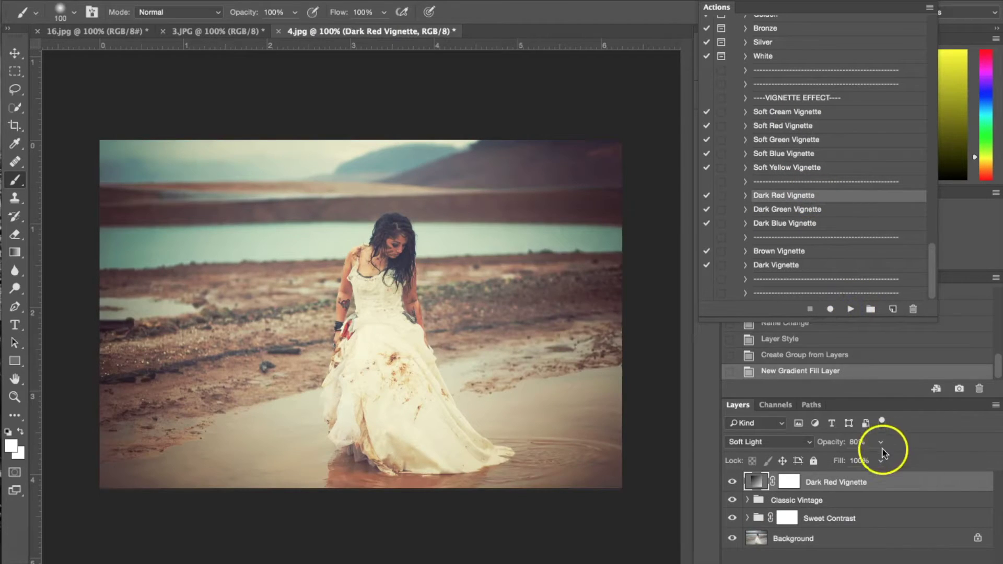
{"action": "left_click", "coordinate": [856, 443]}
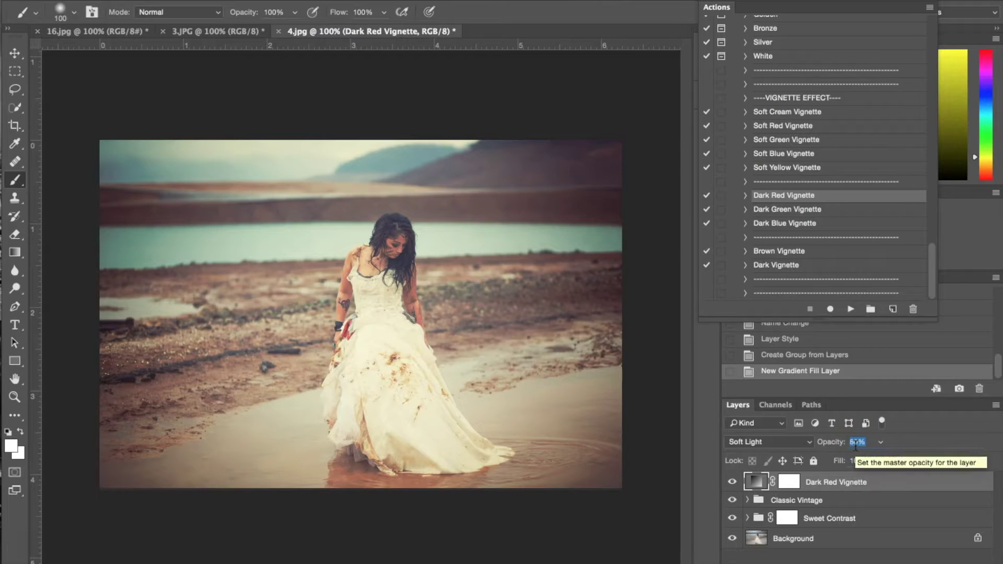
{"action": "type", "text": "65"}
{"action": "key", "text": "Return"}
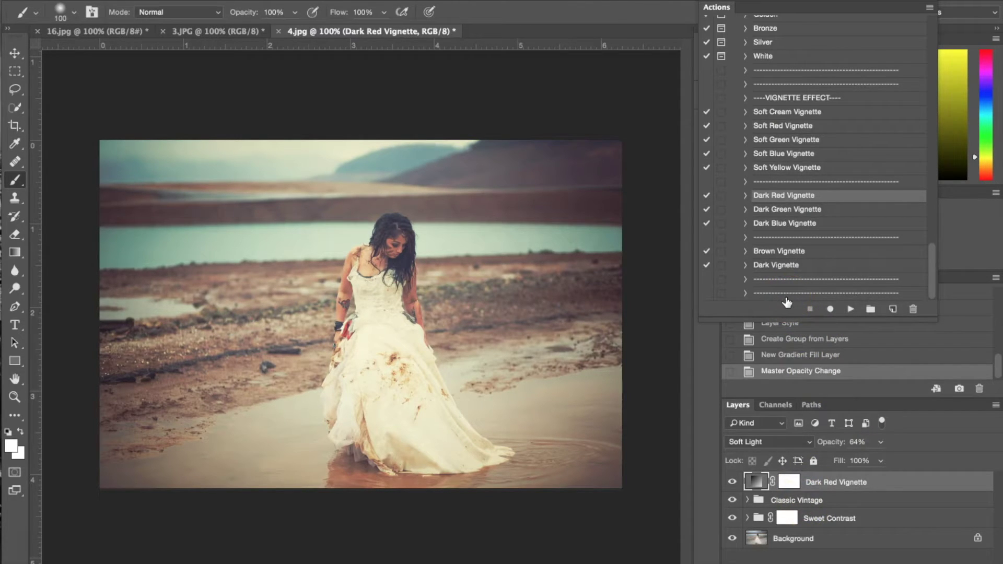
- Run the Add Light Brush action from the Complete Workflow section and set its group's opacity to 30%
{"action": "scroll", "coordinate": [768, 193], "scroll_direction": "up", "scroll_amount": 10}
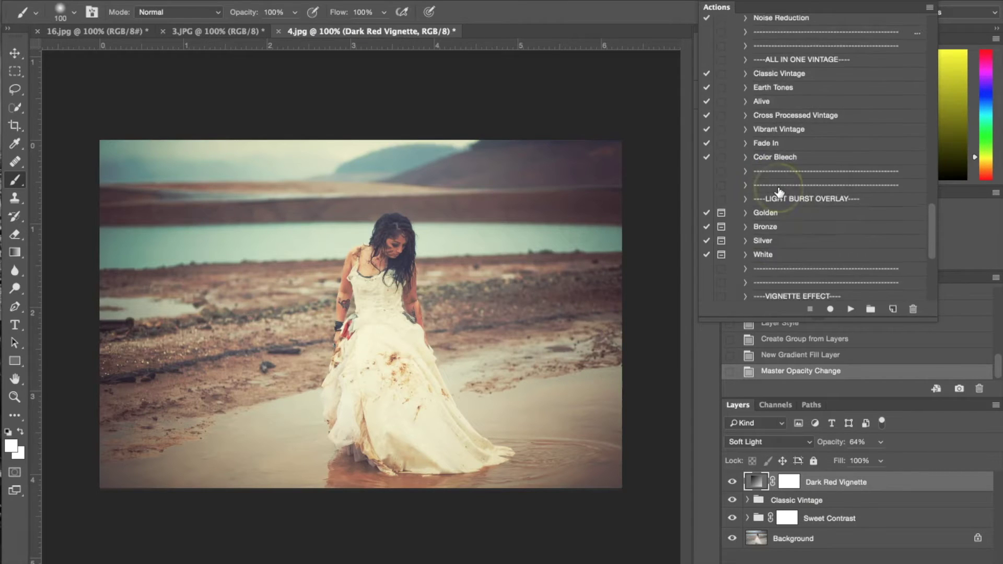
{"action": "scroll", "coordinate": [779, 192], "scroll_direction": "up", "scroll_amount": 12}
{"action": "left_click", "coordinate": [770, 109]}
{"action": "left_click", "coordinate": [850, 309]}
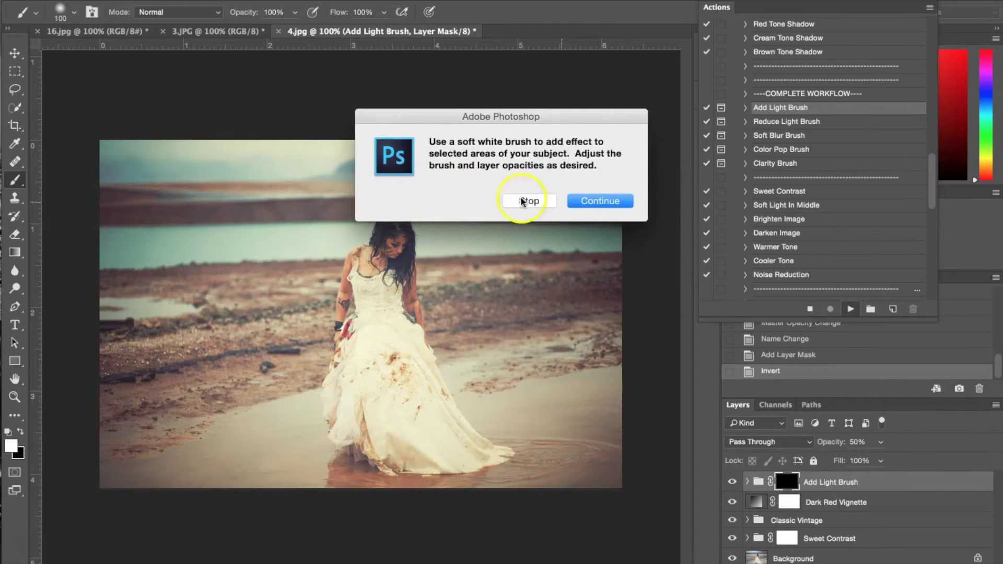
{"action": "left_click", "coordinate": [601, 204]}
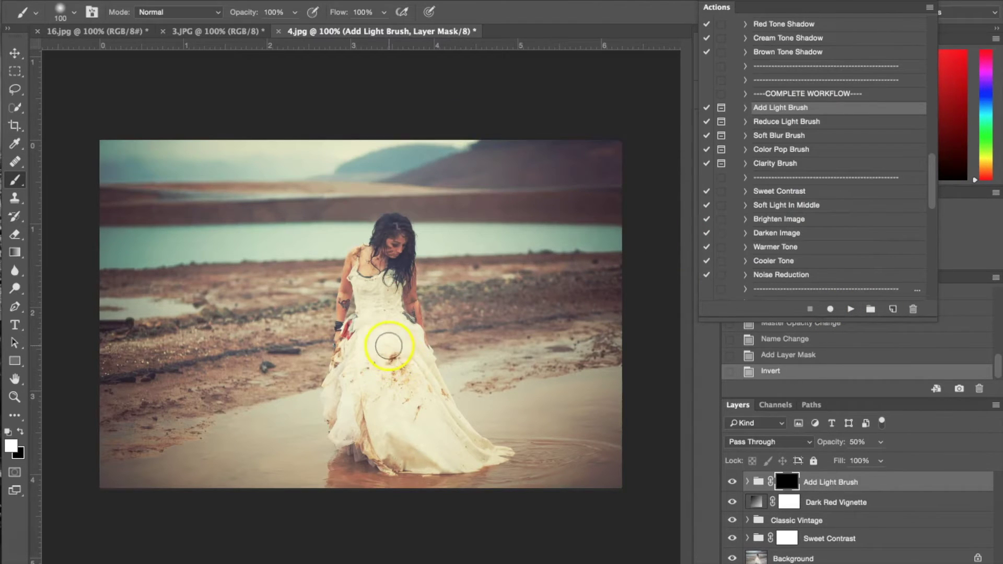
{"action": "left_click_drag", "start_coordinate": [880, 442], "coordinate": [865, 459]}
- Paint white on the Add Light Brush mask over the woman's dress, arms, face and hair
{"action": "mouse_move", "coordinate": [385, 398]}
{"action": "left_mouse_down"}
{"action": "mouse_move", "coordinate": [372, 338]}
{"action": "mouse_move", "coordinate": [403, 397]}
{"action": "mouse_move", "coordinate": [401, 364]}
{"action": "mouse_move", "coordinate": [415, 373]}
{"action": "mouse_move", "coordinate": [389, 316]}
{"action": "mouse_move", "coordinate": [419, 404]}
{"action": "mouse_move", "coordinate": [379, 298]}
{"action": "mouse_move", "coordinate": [356, 287]}
{"action": "mouse_move", "coordinate": [379, 273]}
{"action": "mouse_move", "coordinate": [402, 228]}
{"action": "left_mouse_up"}
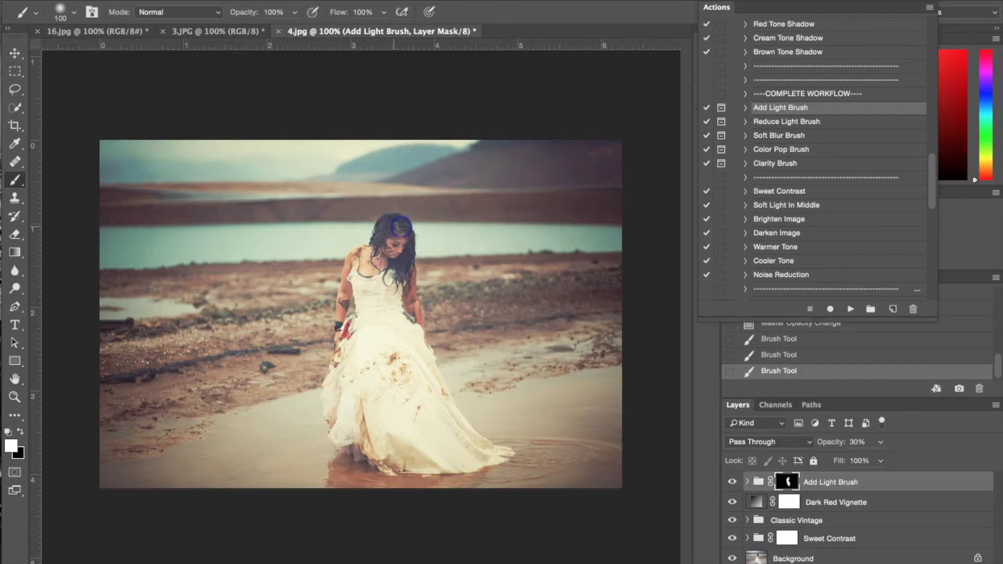
{"action": "mouse_move", "coordinate": [336, 305]}
{"action": "left_mouse_down"}
{"action": "mouse_move", "coordinate": [337, 361]}
{"action": "mouse_move", "coordinate": [341, 371]}
{"action": "mouse_move", "coordinate": [353, 310]}
{"action": "mouse_move", "coordinate": [363, 392]}
{"action": "mouse_move", "coordinate": [348, 416]}
{"action": "mouse_move", "coordinate": [415, 440]}
{"action": "mouse_move", "coordinate": [377, 391]}
{"action": "mouse_move", "coordinate": [447, 417]}
{"action": "mouse_move", "coordinate": [422, 393]}
{"action": "mouse_move", "coordinate": [481, 456]}
{"action": "mouse_move", "coordinate": [421, 442]}
{"action": "left_mouse_up"}
{"action": "left_click_drag", "start_coordinate": [425, 355], "coordinate": [402, 269]}
{"action": "left_click_drag", "start_coordinate": [400, 233], "coordinate": [397, 246]}
{"action": "mouse_move", "coordinate": [387, 400]}
{"action": "left_mouse_down"}
{"action": "mouse_move", "coordinate": [408, 400]}
{"action": "mouse_move", "coordinate": [399, 430]}
{"action": "mouse_move", "coordinate": [351, 430]}
{"action": "left_mouse_up"}
{"action": "left_click_drag", "start_coordinate": [536, 163], "coordinate": [536, 163]}
- Bring up the original 4.jpg in a separate viewer window beside the edited photo and compare the two
{"action": "key", "text": "alt+F9"}
{"action": "key", "text": "alt+F9"}
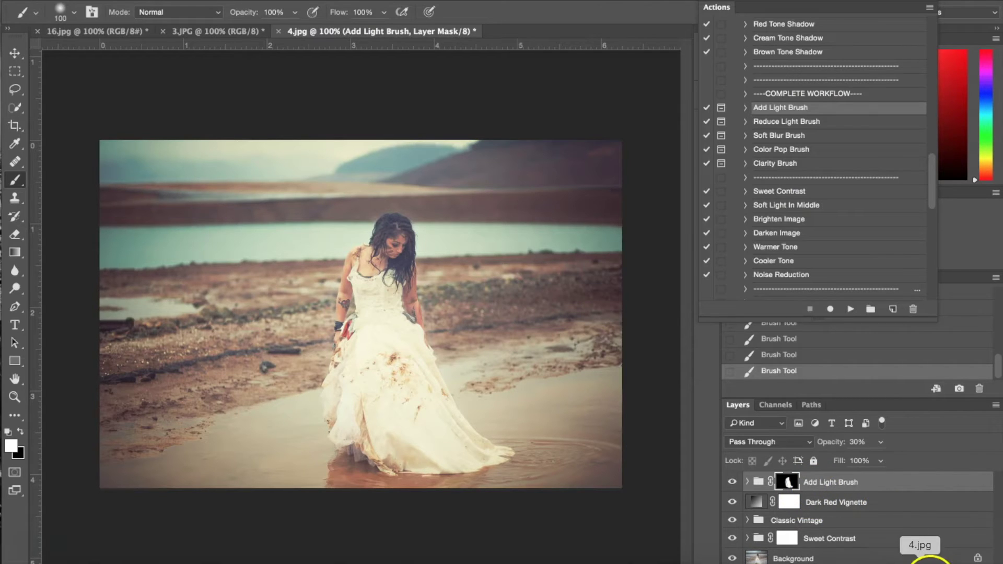
{"action": "left_click", "coordinate": [920, 560]}
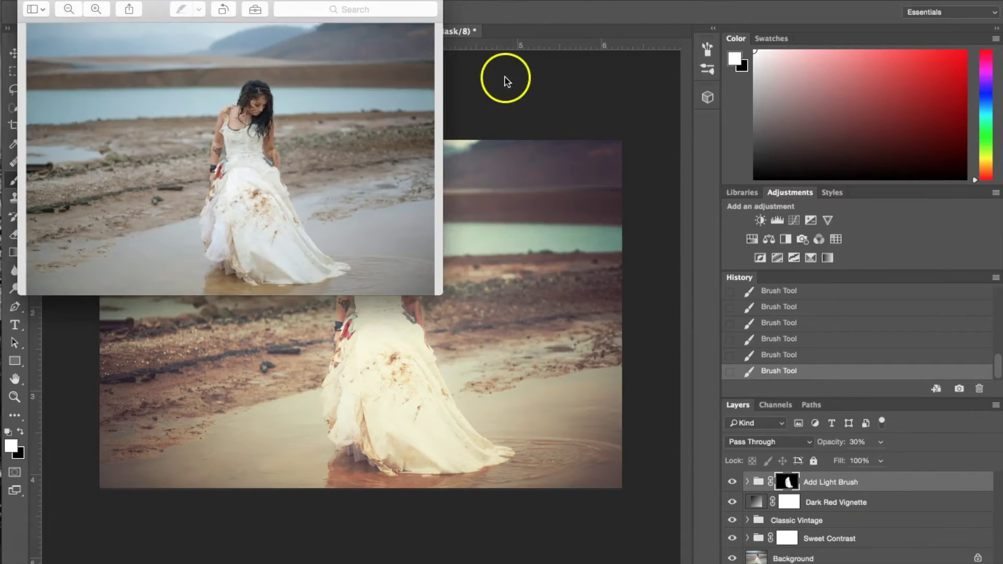
{"action": "left_click_drag", "start_coordinate": [291, 5], "coordinate": [824, 3]}
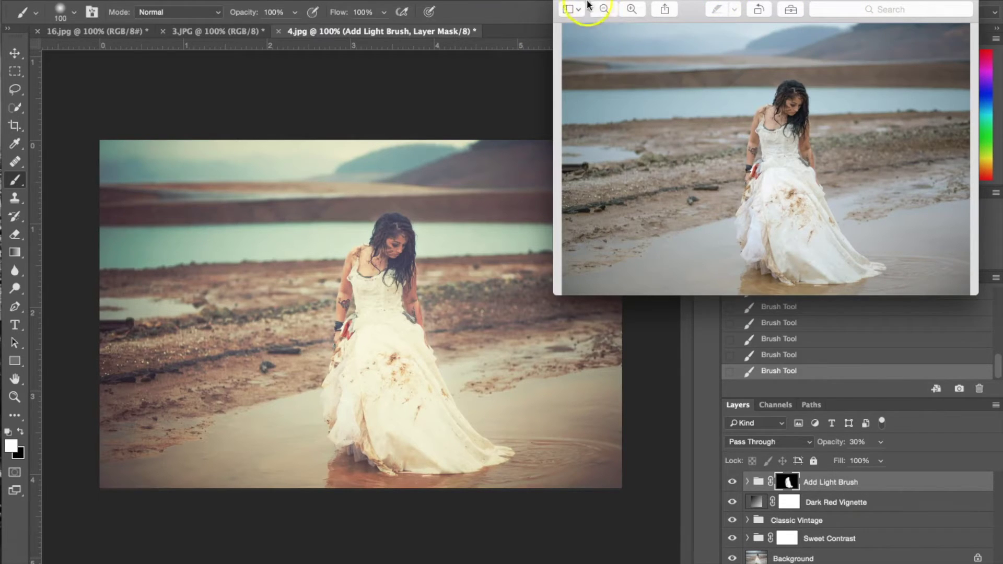
{"action": "left_click_drag", "start_coordinate": [619, 1], "coordinate": [625, 36]}
- Return to Photoshop, switch to the 16.jpg photo and look through the collection's sections for a suitable action
{"action": "left_click", "coordinate": [105, 37]}
{"action": "key", "text": "alt+F9"}
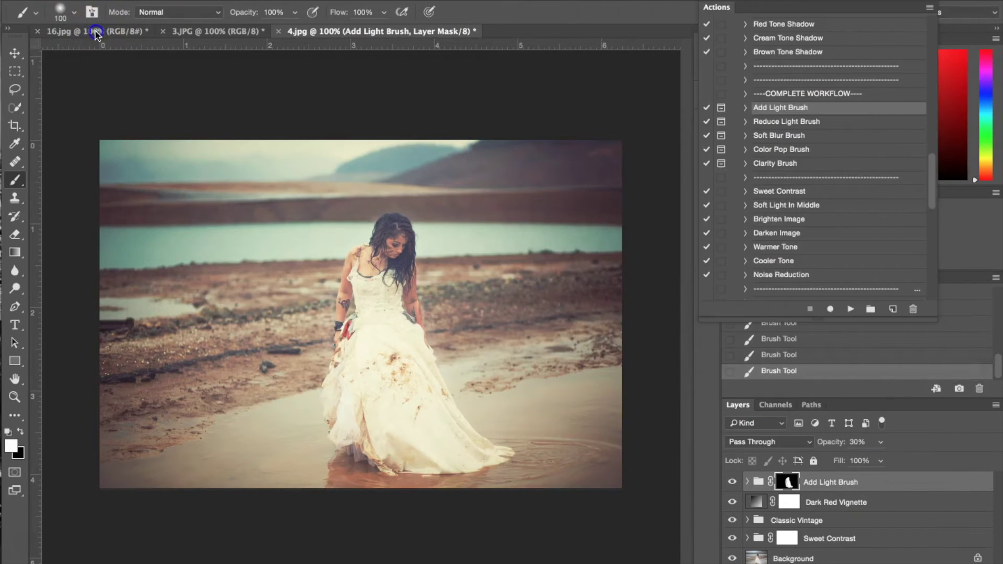
{"action": "left_click", "coordinate": [92, 32]}
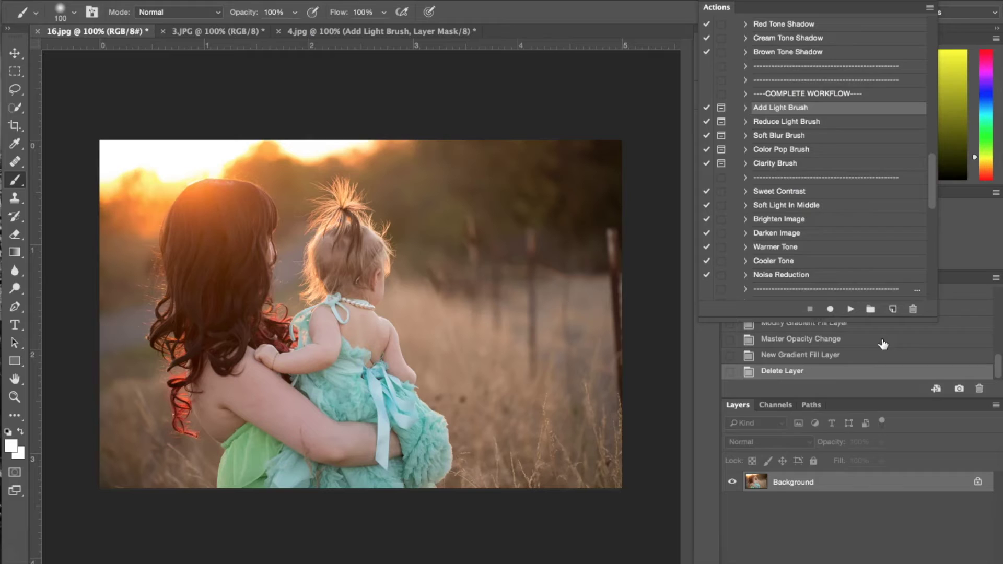
{"action": "scroll", "coordinate": [853, 118], "scroll_direction": "up", "scroll_amount": 10}
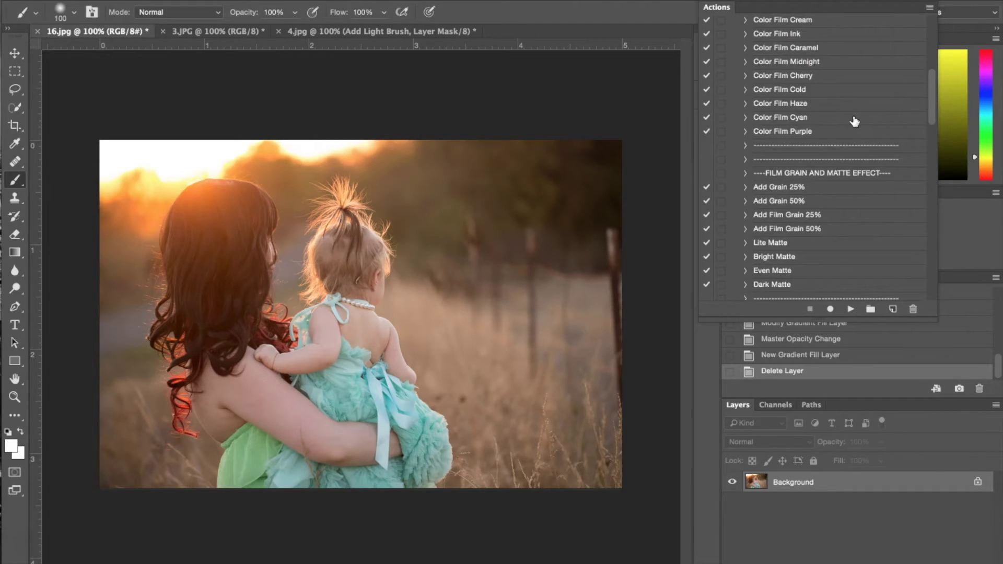
{"action": "scroll", "coordinate": [854, 121], "scroll_direction": "down", "scroll_amount": 10}
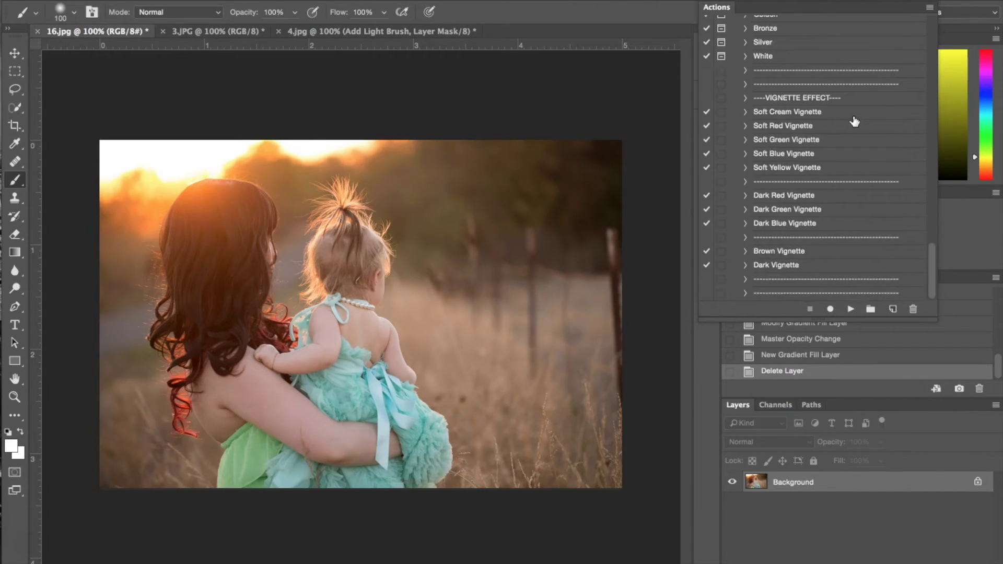
{"action": "scroll", "coordinate": [854, 121], "scroll_direction": "up", "scroll_amount": 15}
{"action": "scroll", "coordinate": [854, 122], "scroll_direction": "up", "scroll_amount": 10}
{"action": "scroll", "coordinate": [854, 123], "scroll_direction": "up", "scroll_amount": 3}
{"action": "scroll", "coordinate": [854, 123], "scroll_direction": "down", "scroll_amount": 8}
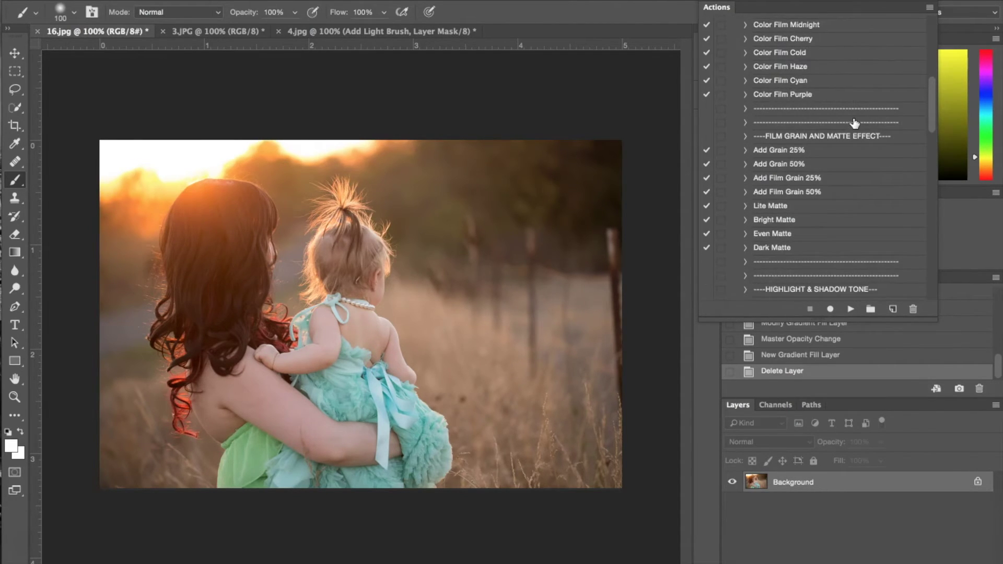
- Run the Alive action from the All In One Vintage section on 16.jpg
{"action": "scroll", "coordinate": [854, 122], "scroll_direction": "down", "scroll_amount": 10}
{"action": "scroll", "coordinate": [854, 125], "scroll_direction": "down", "scroll_amount": 3}
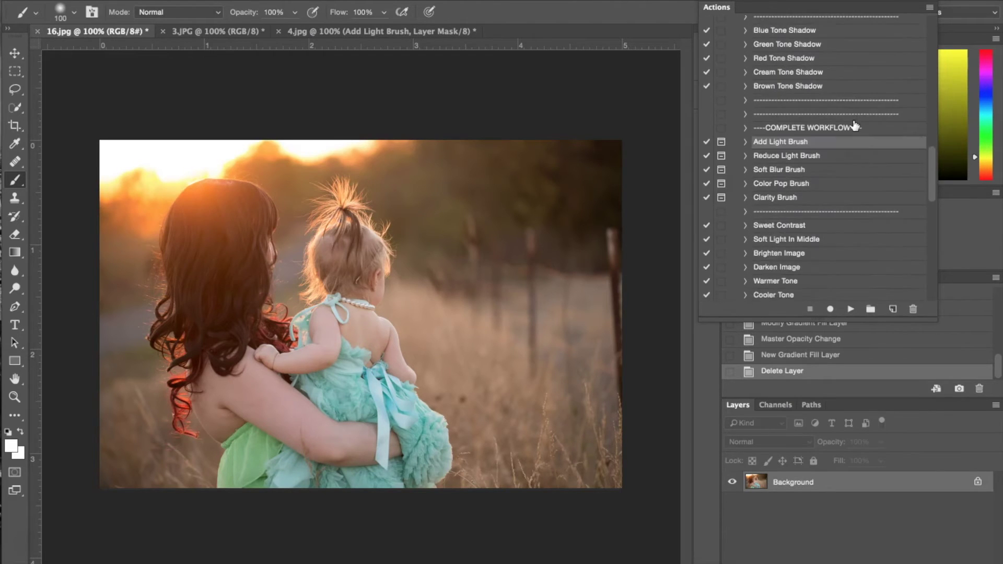
{"action": "scroll", "coordinate": [855, 124], "scroll_direction": "down", "scroll_amount": 5}
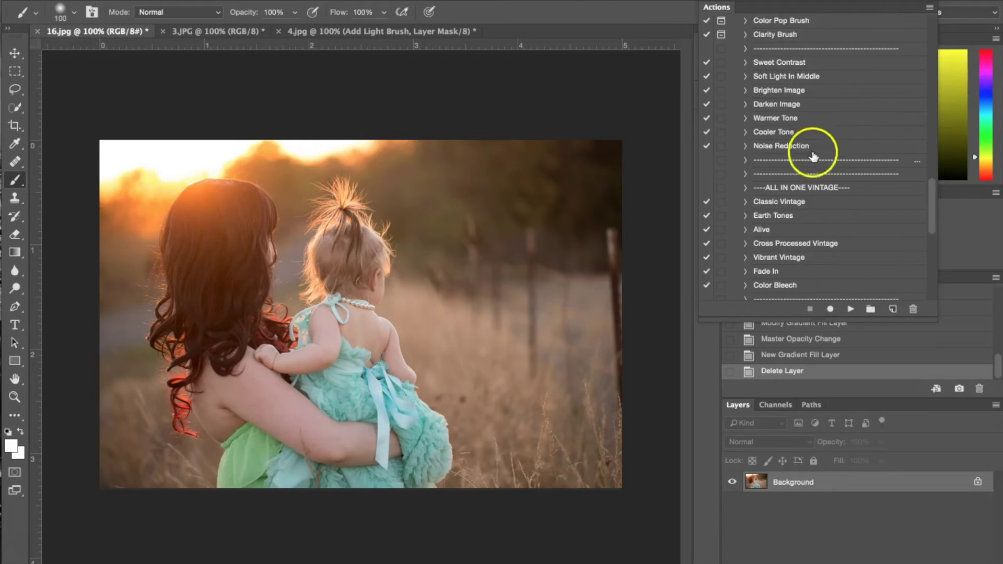
{"action": "left_click", "coordinate": [762, 229]}
{"action": "left_click", "coordinate": [851, 309]}
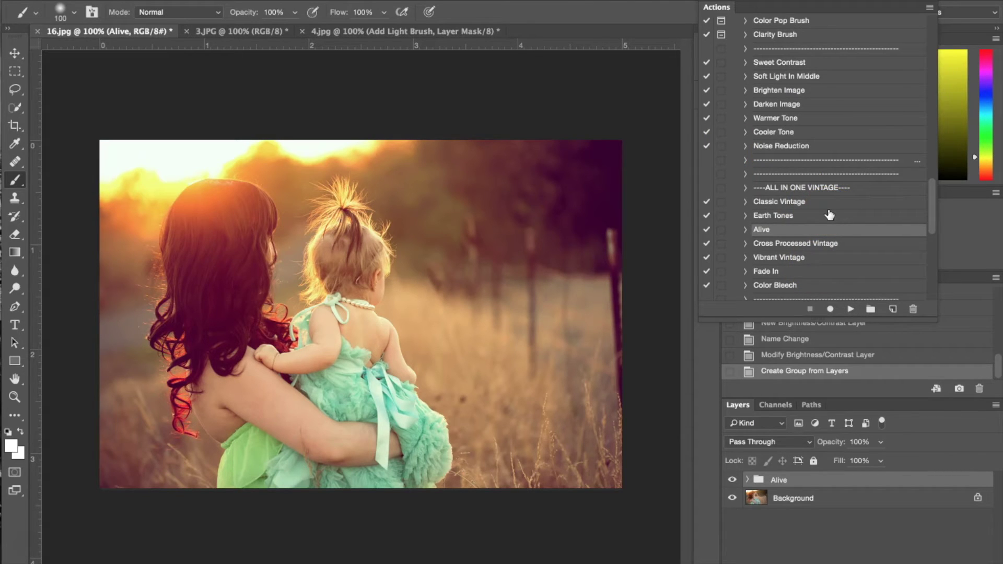
{"action": "scroll", "coordinate": [829, 214], "scroll_direction": "up", "scroll_amount": 5}
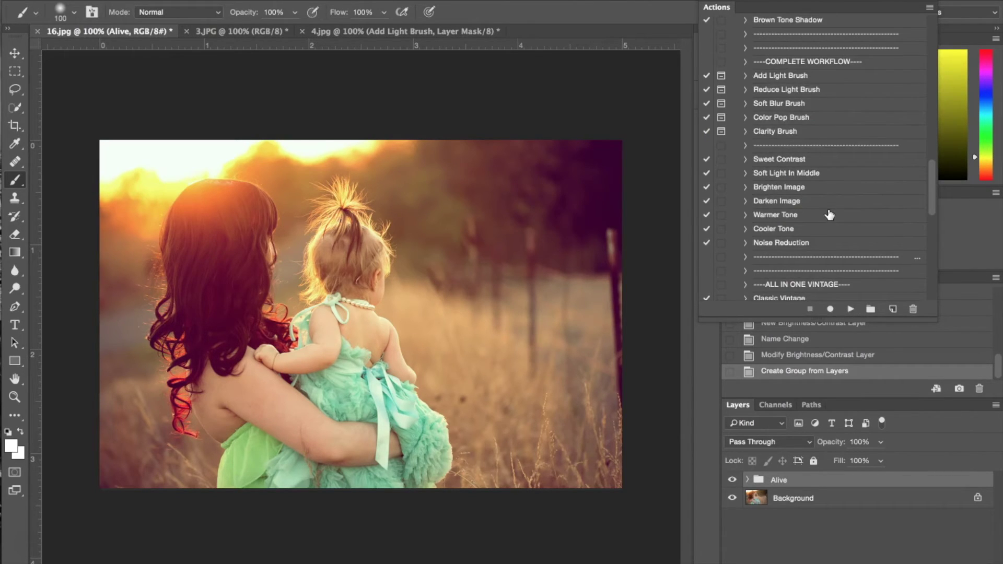
{"action": "scroll", "coordinate": [830, 214], "scroll_direction": "down", "scroll_amount": 2}
{"action": "double_click", "coordinate": [829, 215]}
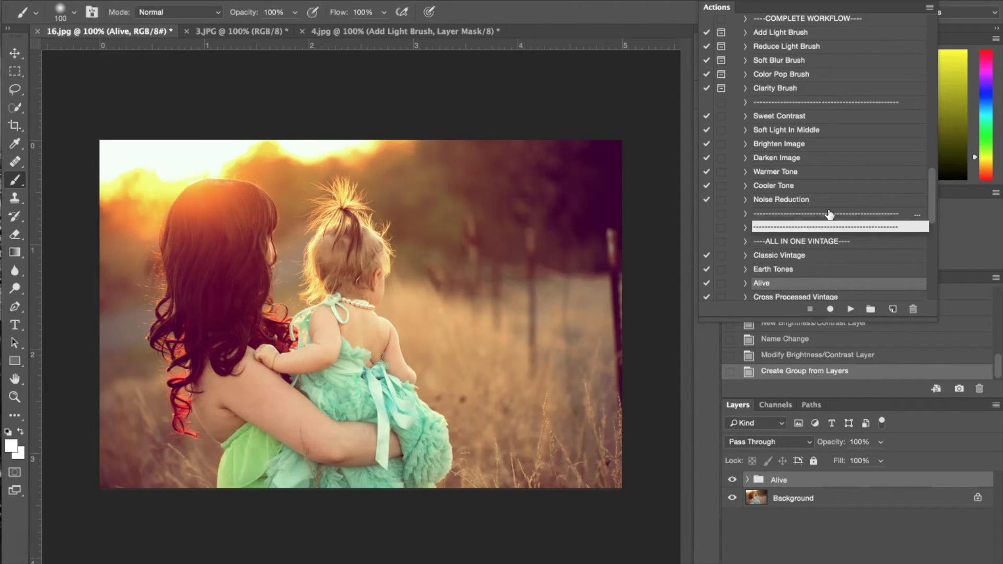
- Run the Cooler Tone action from the Complete Workflow section on 16.jpg
{"action": "left_click", "coordinate": [791, 97]}
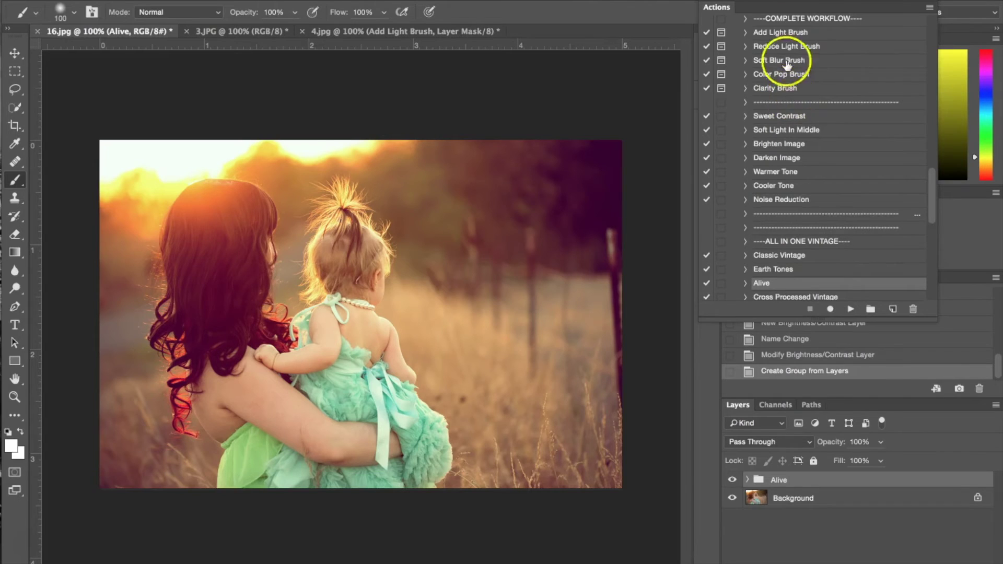
{"action": "left_click", "coordinate": [777, 188]}
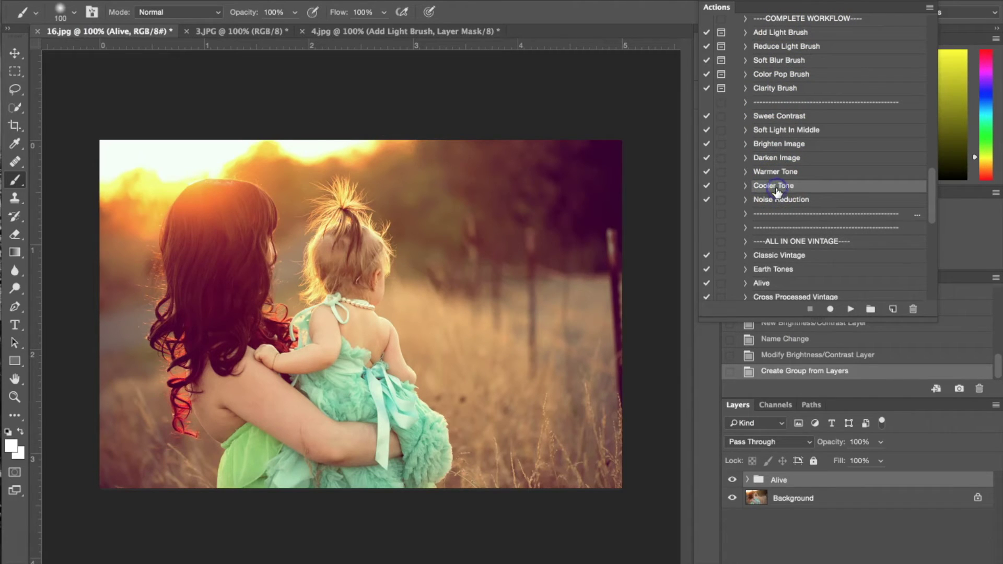
{"action": "left_click", "coordinate": [850, 309]}
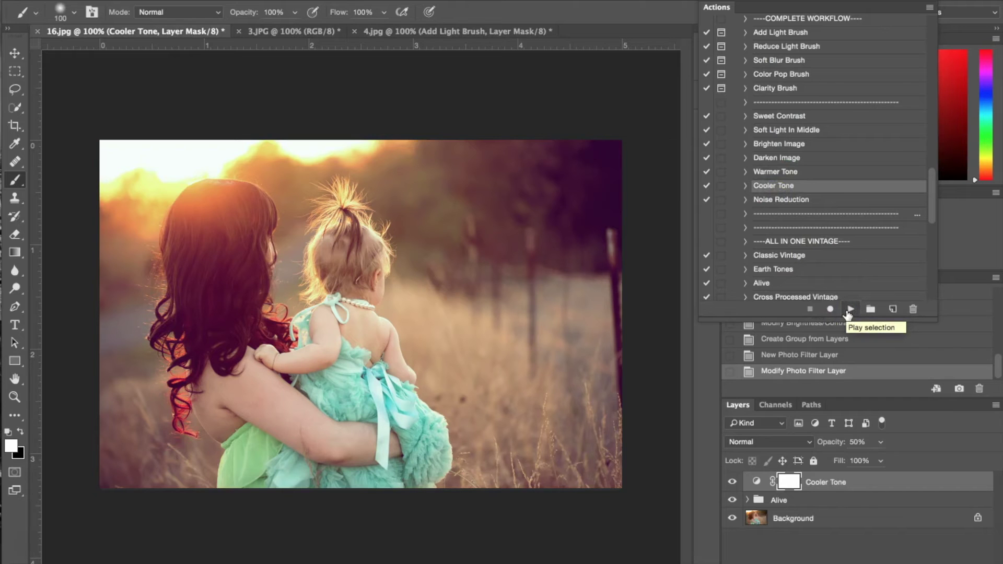
- Run the Gold Tone Highlight and Green Tone Shadow actions from the Highlight & Shadow Tone section on the photo
{"action": "scroll", "coordinate": [843, 163], "scroll_direction": "down", "scroll_amount": 6}
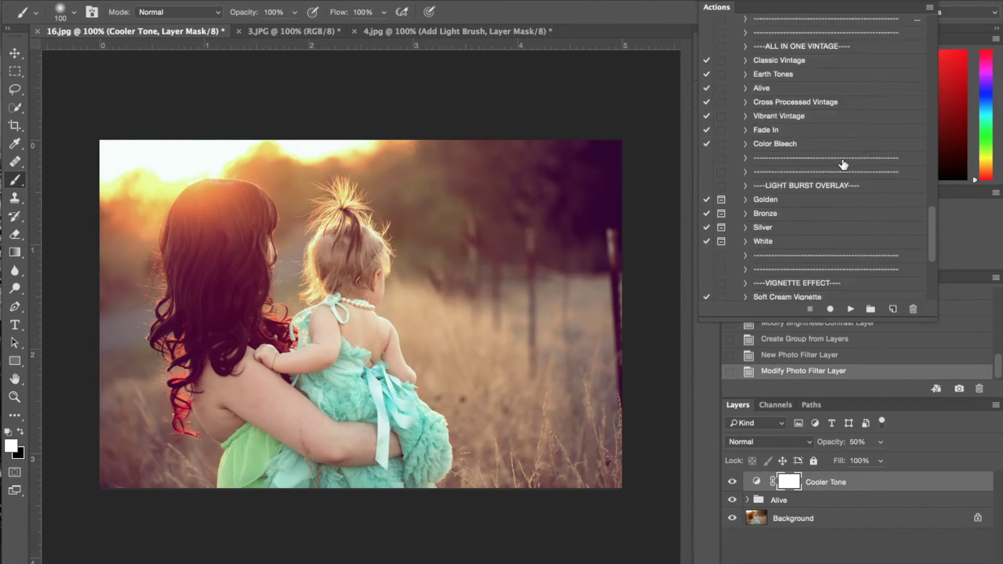
{"action": "scroll", "coordinate": [842, 165], "scroll_direction": "down", "scroll_amount": 2}
{"action": "scroll", "coordinate": [842, 165], "scroll_direction": "up", "scroll_amount": 10}
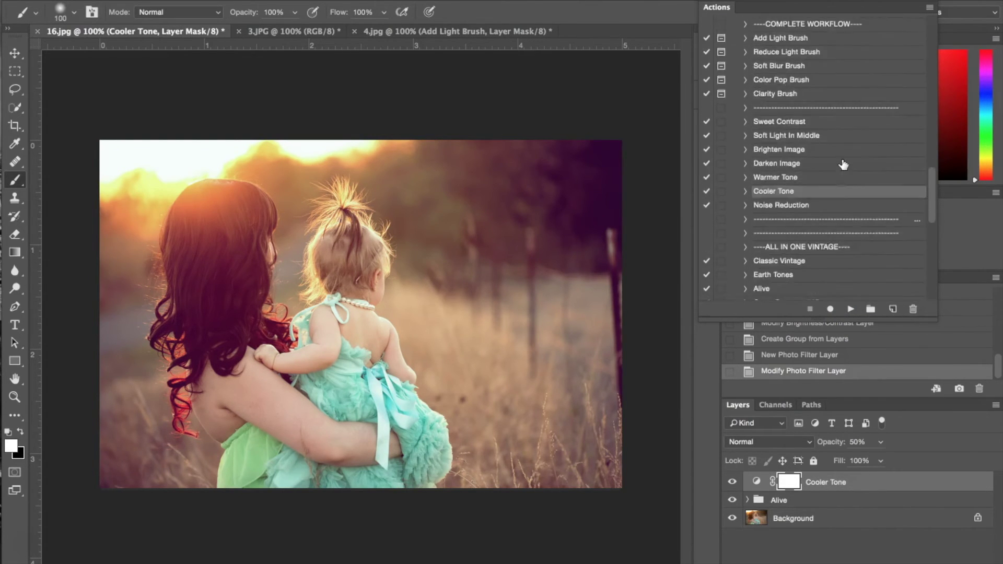
{"action": "scroll", "coordinate": [844, 164], "scroll_direction": "up", "scroll_amount": 3}
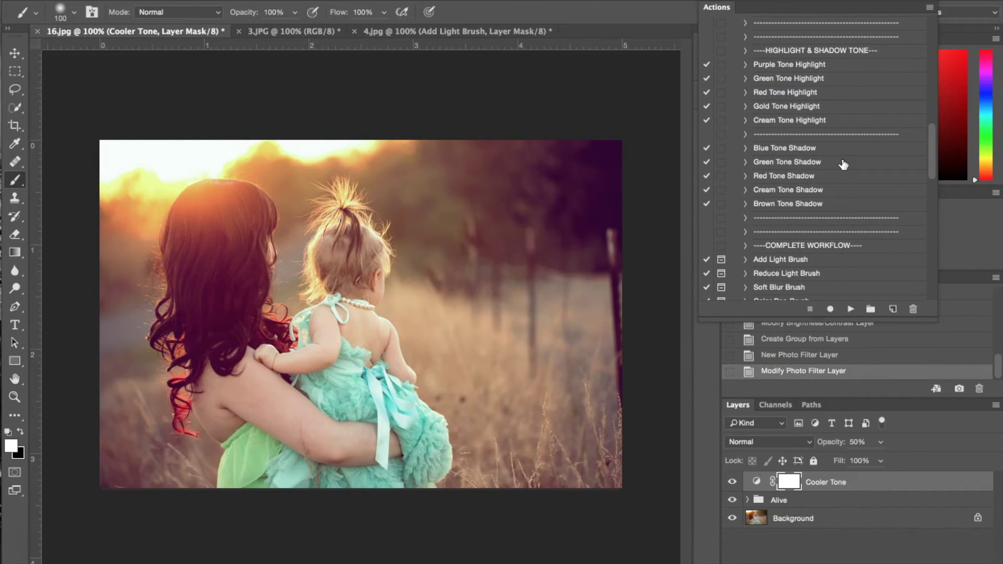
{"action": "left_click", "coordinate": [790, 105]}
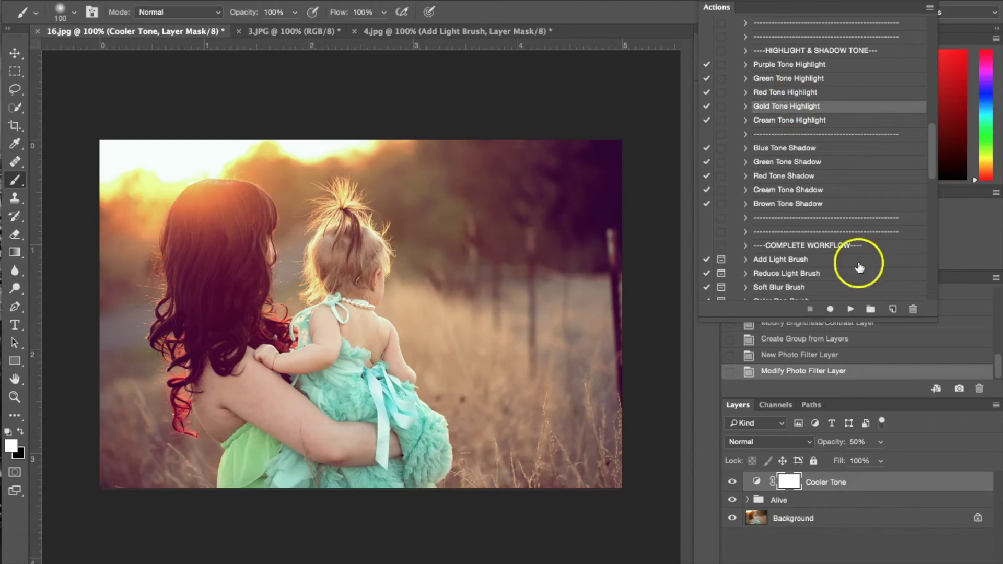
{"action": "left_click", "coordinate": [851, 309]}
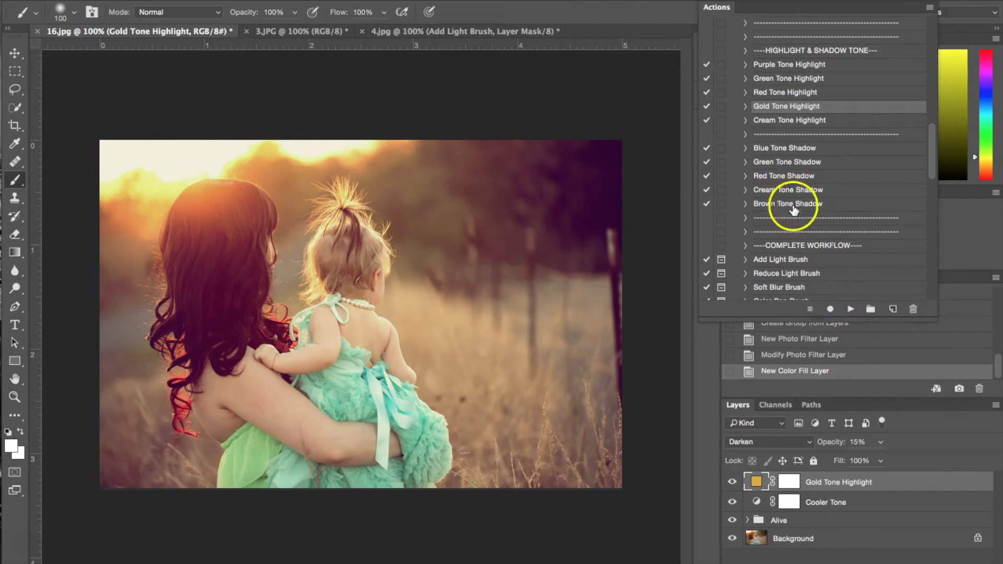
{"action": "left_click", "coordinate": [777, 163]}
{"action": "left_click", "coordinate": [851, 309]}
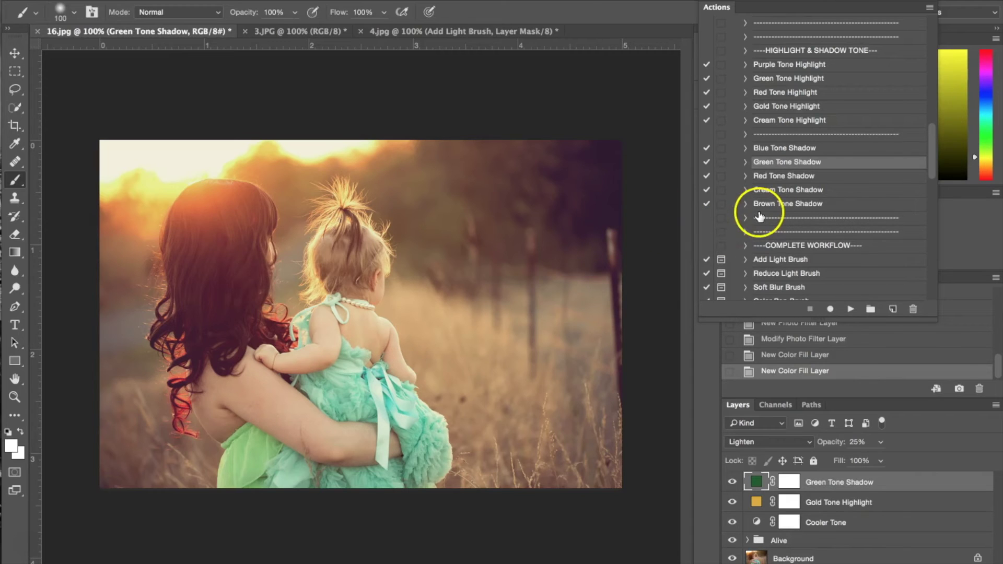
- Run the Bronze action from the Light Burst Overlay section and position the burst over the sun behind the woman's head
{"action": "scroll", "coordinate": [760, 224], "scroll_direction": "down", "scroll_amount": 3}
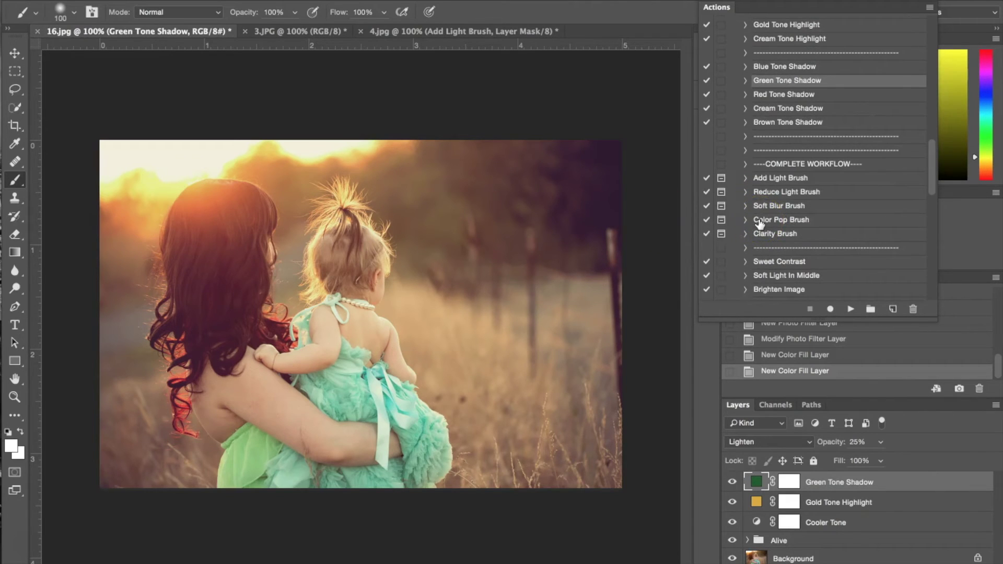
{"action": "scroll", "coordinate": [760, 224], "scroll_direction": "down", "scroll_amount": 2}
{"action": "scroll", "coordinate": [760, 224], "scroll_direction": "down", "scroll_amount": 8}
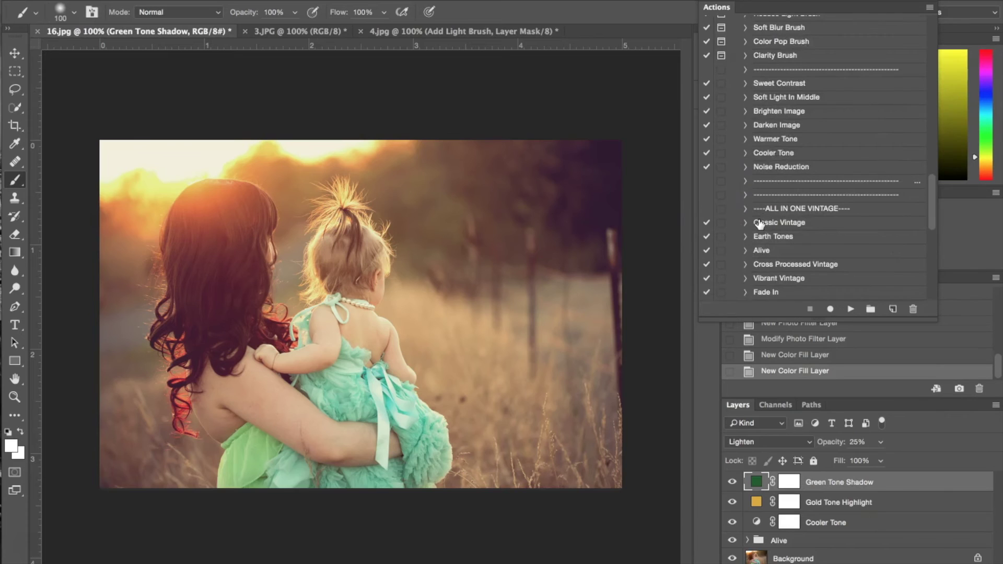
{"action": "scroll", "coordinate": [760, 224], "scroll_direction": "down", "scroll_amount": 1}
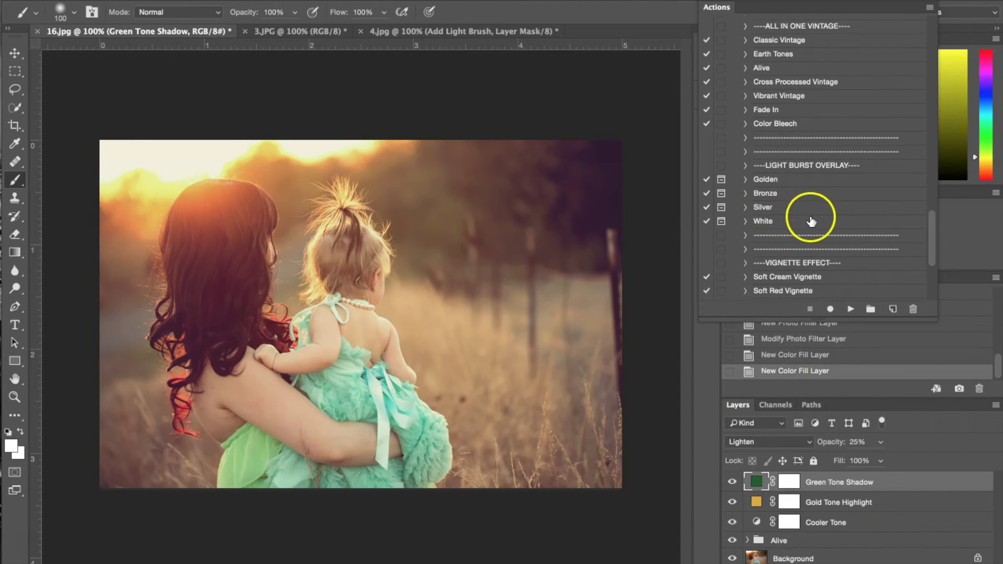
{"action": "left_click", "coordinate": [782, 193]}
{"action": "left_click", "coordinate": [851, 309]}
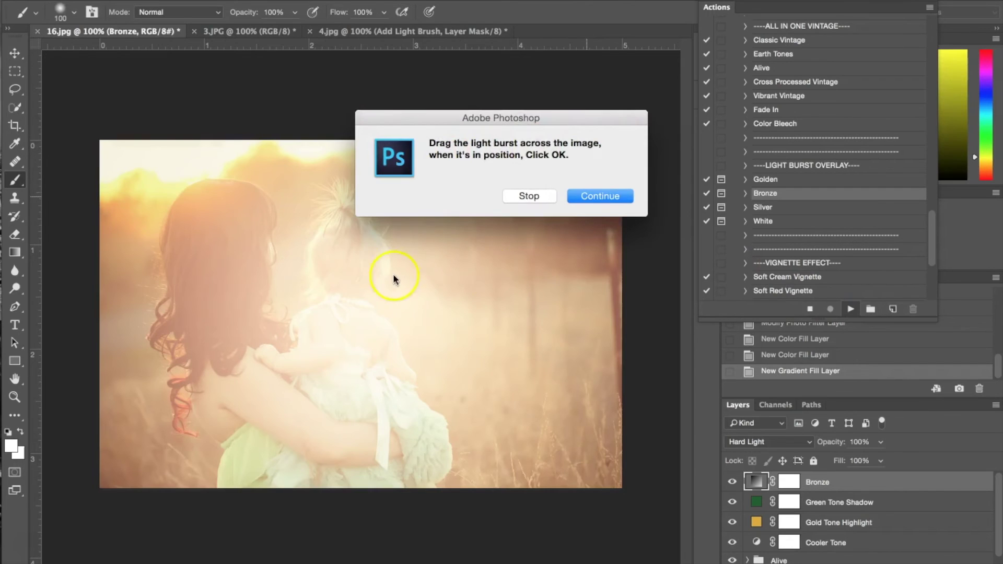
{"action": "left_click_drag", "start_coordinate": [410, 320], "coordinate": [264, 189]}
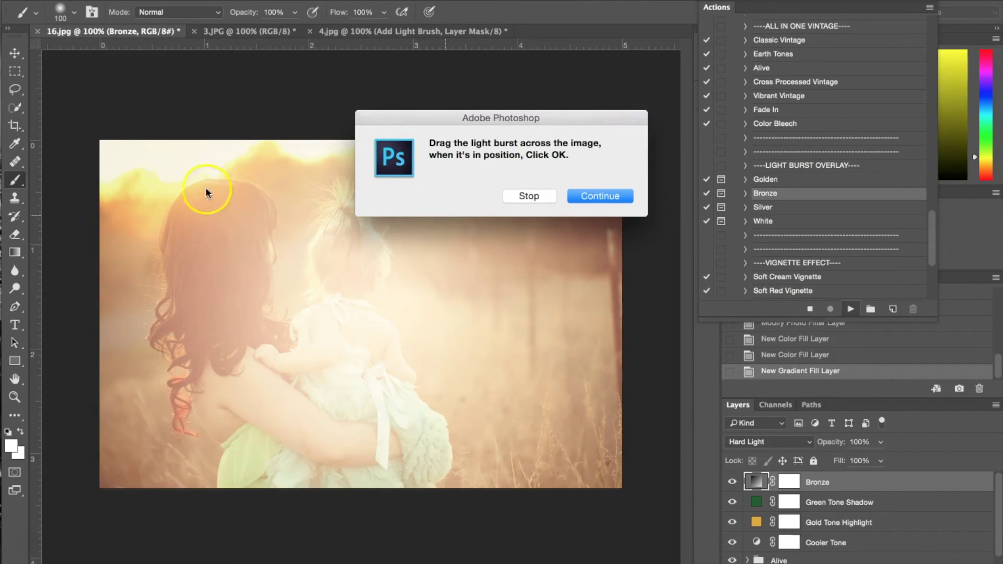
{"action": "left_click", "coordinate": [601, 196]}
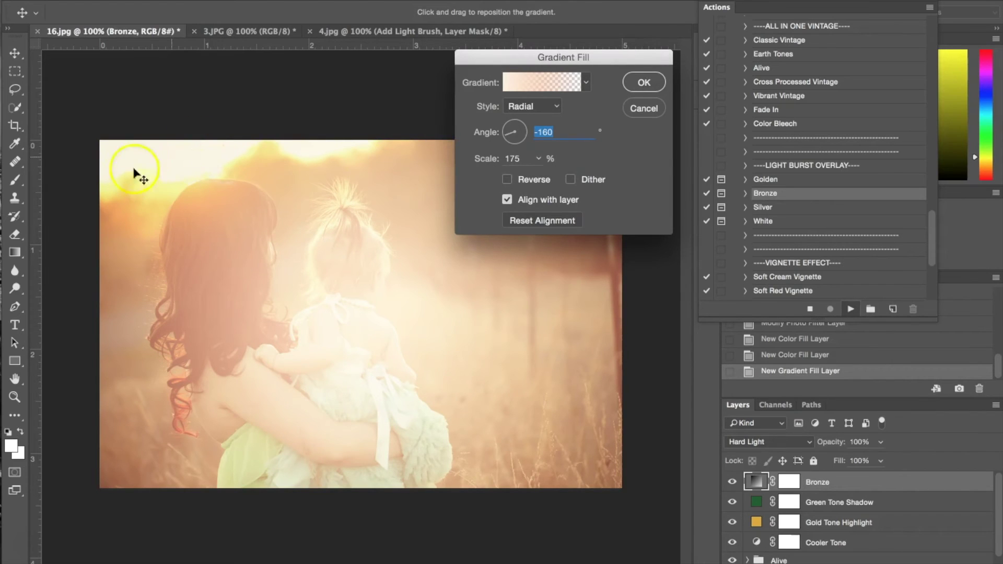
{"action": "left_click_drag", "start_coordinate": [356, 315], "coordinate": [148, 193]}
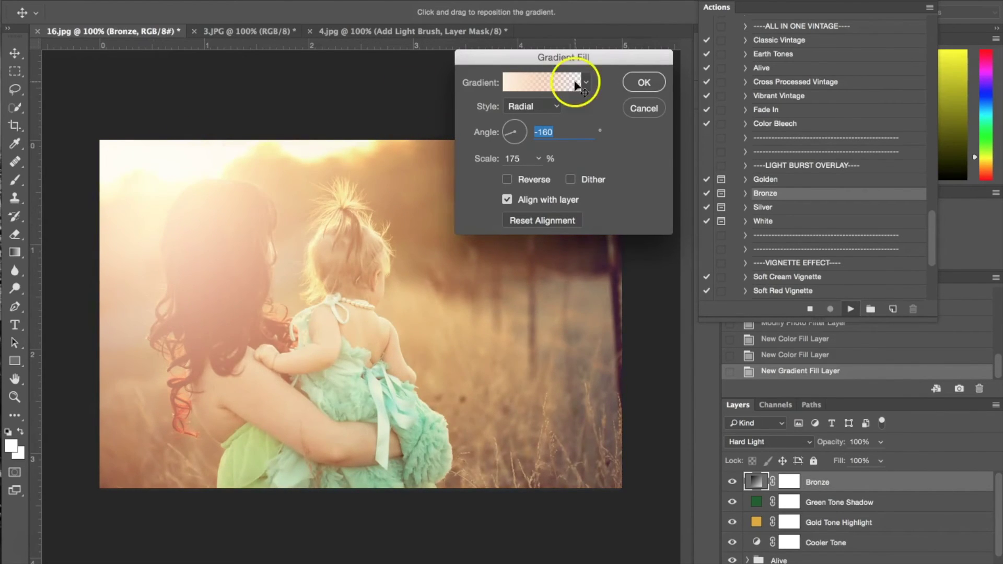
{"action": "left_click", "coordinate": [643, 82]}
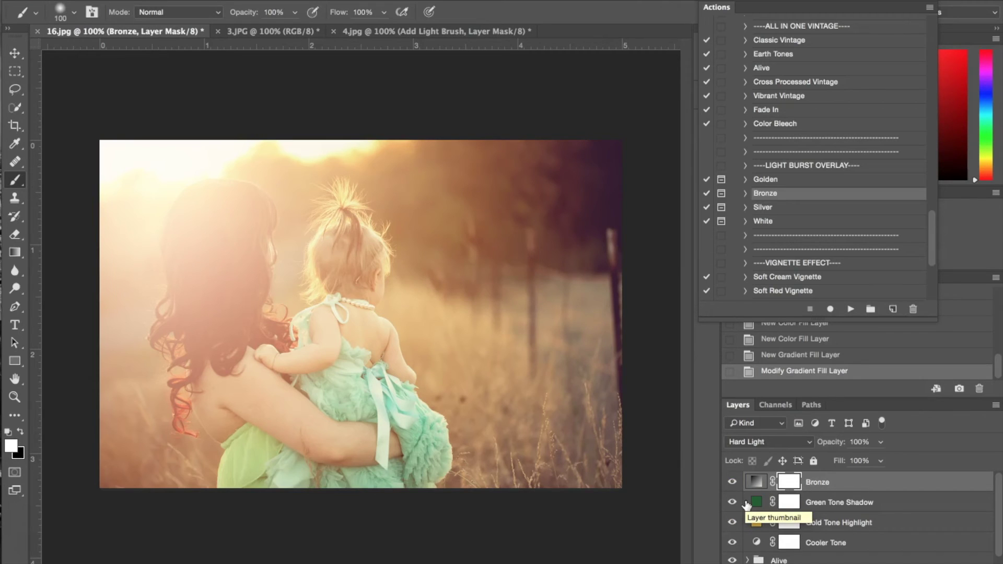
- Set the Bronze layer's opacity to 40% and toggle its visibility to compare the photo with and without the light burst
{"action": "left_click", "coordinate": [864, 454]}
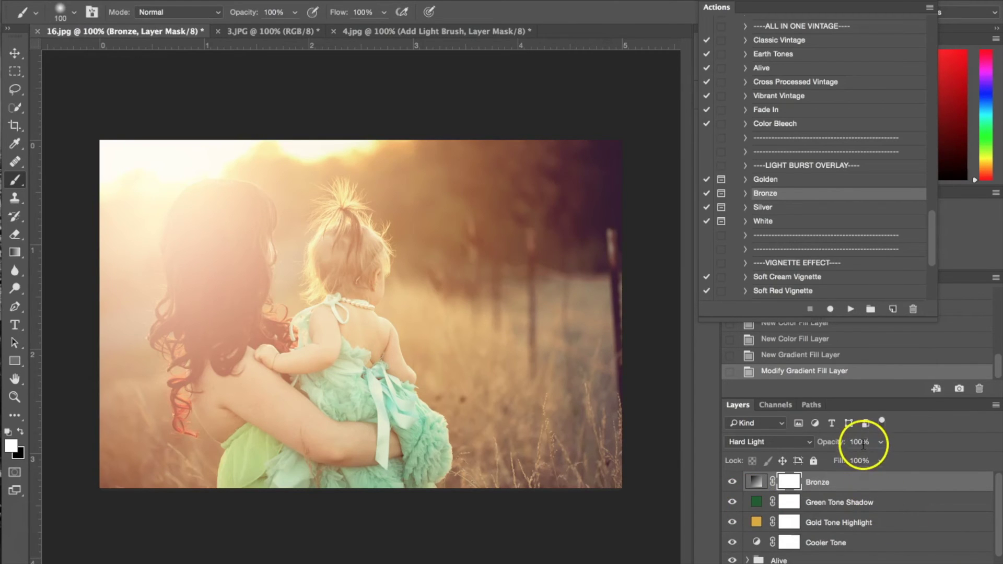
{"action": "type", "text": "40"}
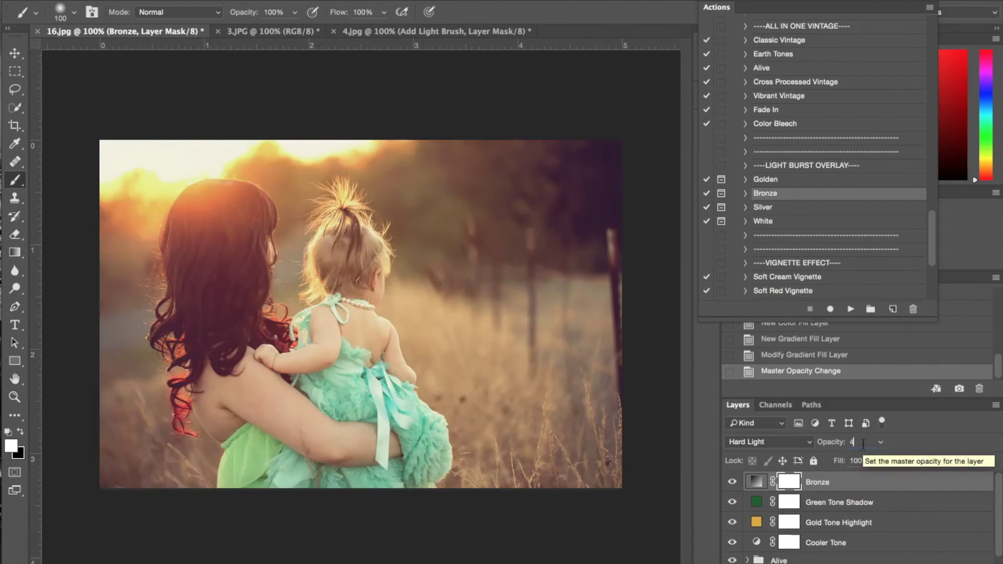
{"action": "left_click", "coordinate": [732, 482]}
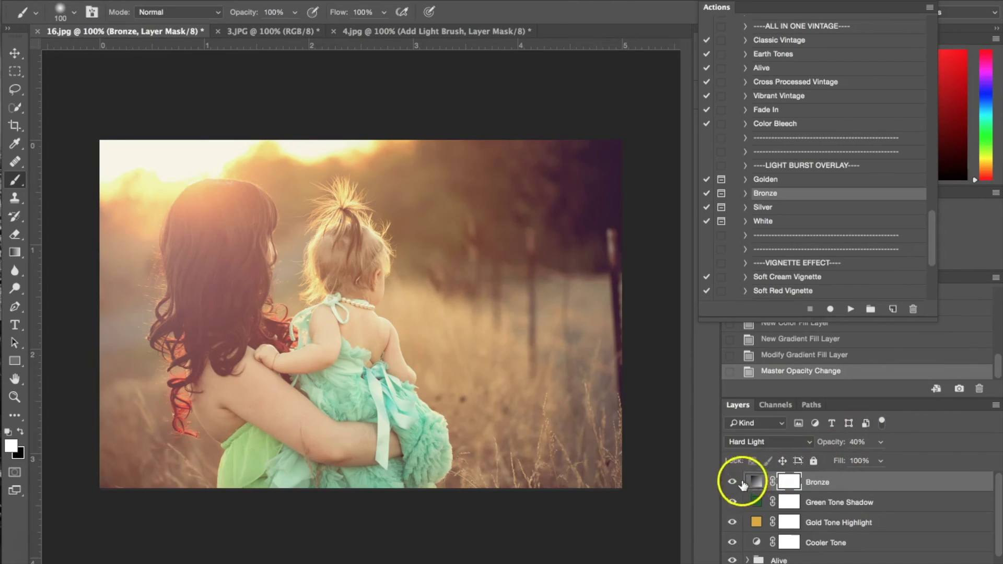
{"action": "left_click", "coordinate": [732, 482]}
{"action": "left_click", "coordinate": [732, 482]}
{"action": "left_click", "coordinate": [732, 481]}
{"action": "left_click", "coordinate": [732, 482]}
{"action": "left_click", "coordinate": [733, 482]}
{"action": "left_click", "coordinate": [732, 481]}
- Run the Dark Green Vignette action from the Vignette Effect section and lower its layer opacity to 62%
{"action": "scroll", "coordinate": [875, 243], "scroll_direction": "down", "scroll_amount": 4}
{"action": "scroll", "coordinate": [875, 243], "scroll_direction": "down", "scroll_amount": 3}
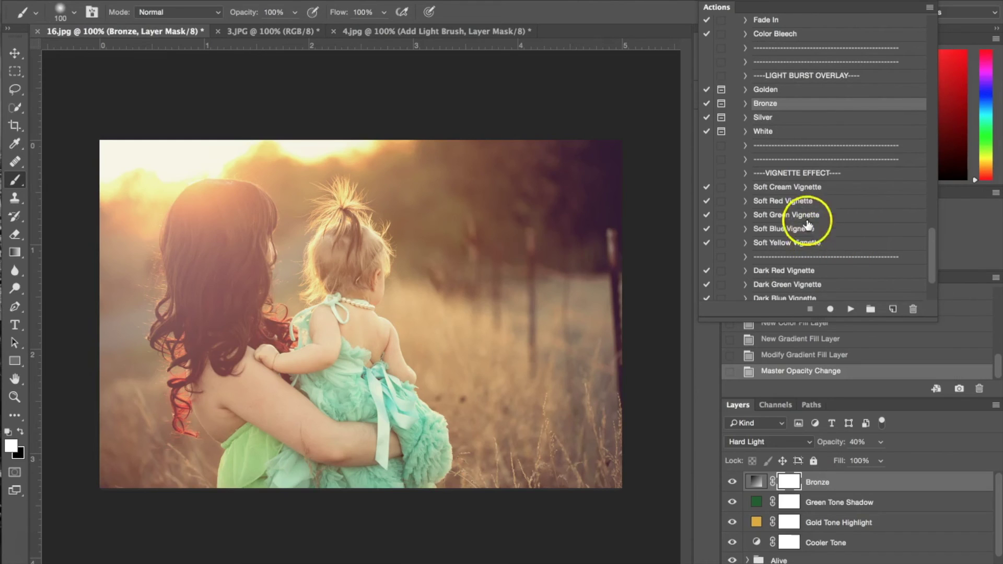
{"action": "left_click", "coordinate": [791, 285]}
{"action": "left_click", "coordinate": [850, 309]}
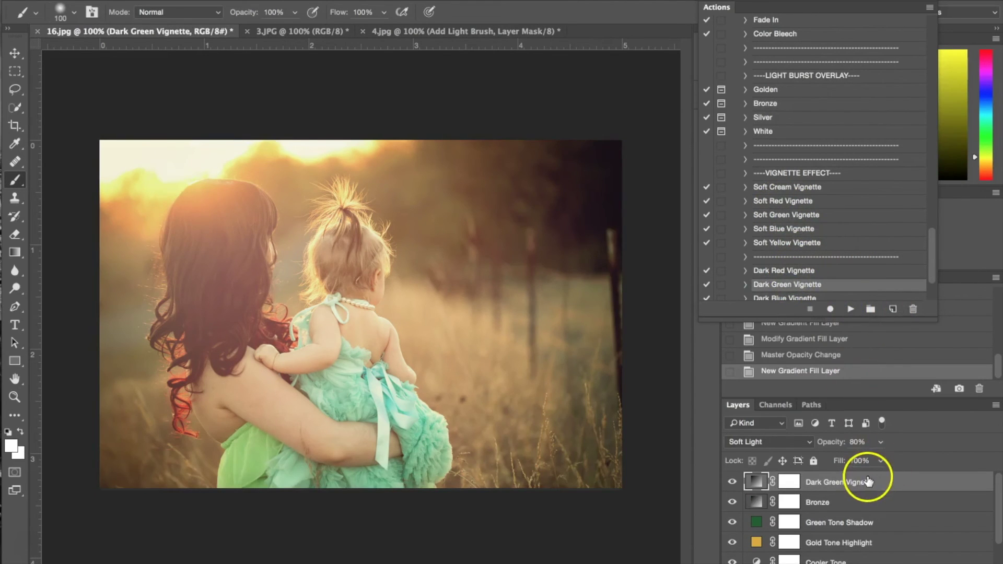
{"action": "left_click_drag", "start_coordinate": [879, 443], "coordinate": [866, 461]}
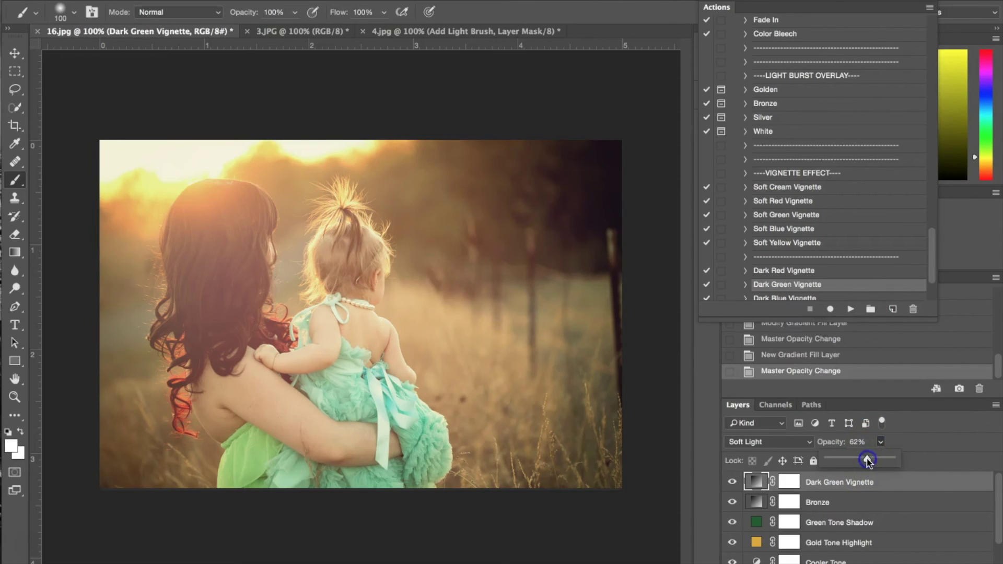
- Collapse the actions list and rasterize the Dark Green Vignette layer's fill
{"action": "left_click", "coordinate": [704, 2]}
{"action": "left_click", "coordinate": [705, 3]}
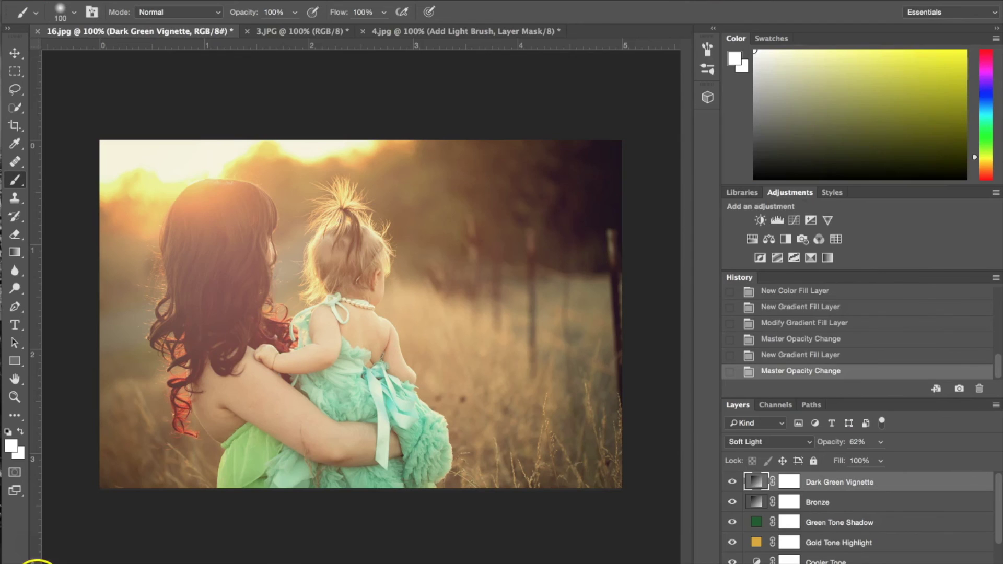
{"action": "left_click", "coordinate": [625, 527]}
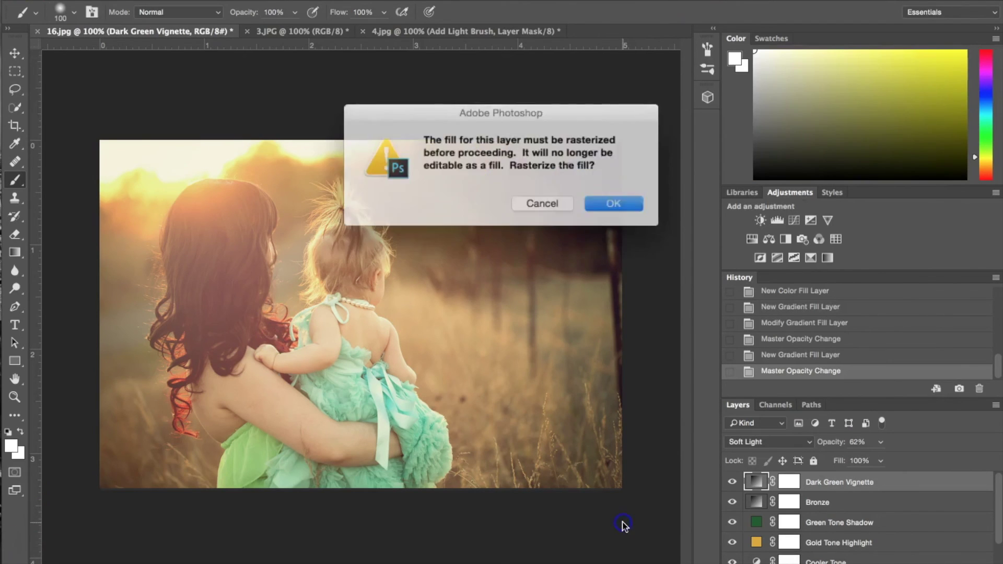
{"action": "left_click", "coordinate": [599, 205]}
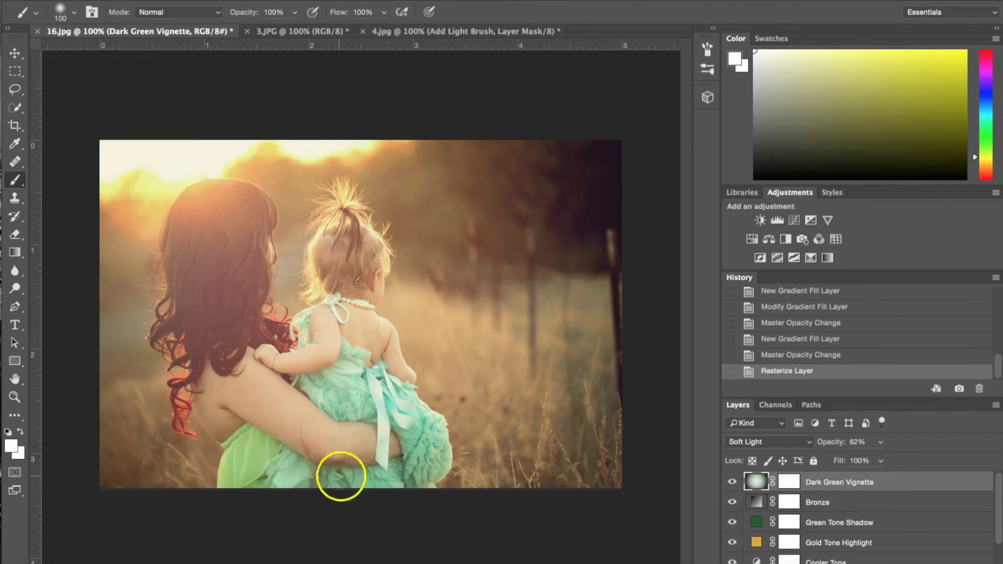
- Bring up the original 16.jpg in a separate viewer window beside the edited photo to compare them
{"action": "left_click", "coordinate": [939, 562]}
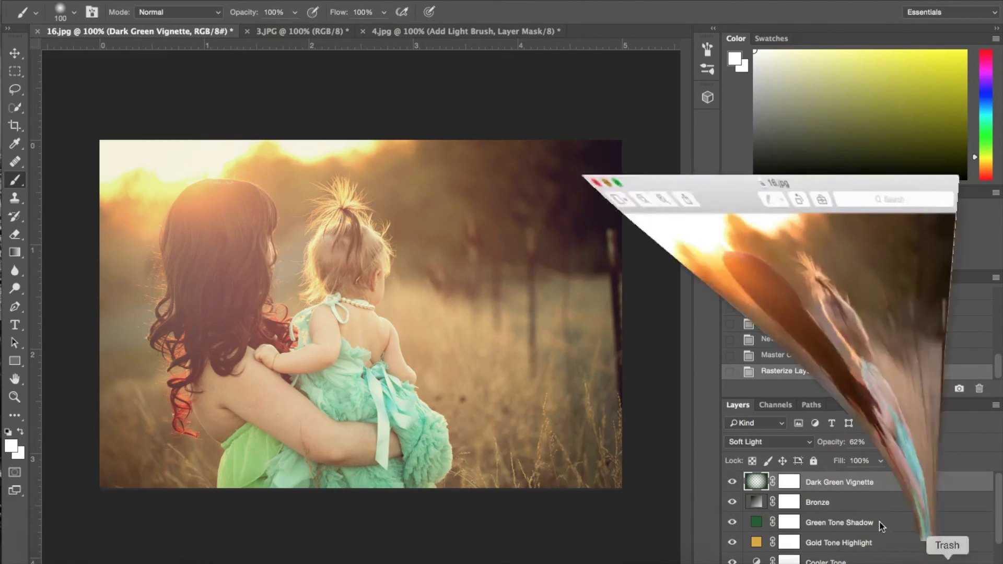
{"action": "left_click_drag", "start_coordinate": [604, 7], "coordinate": [643, 3]}
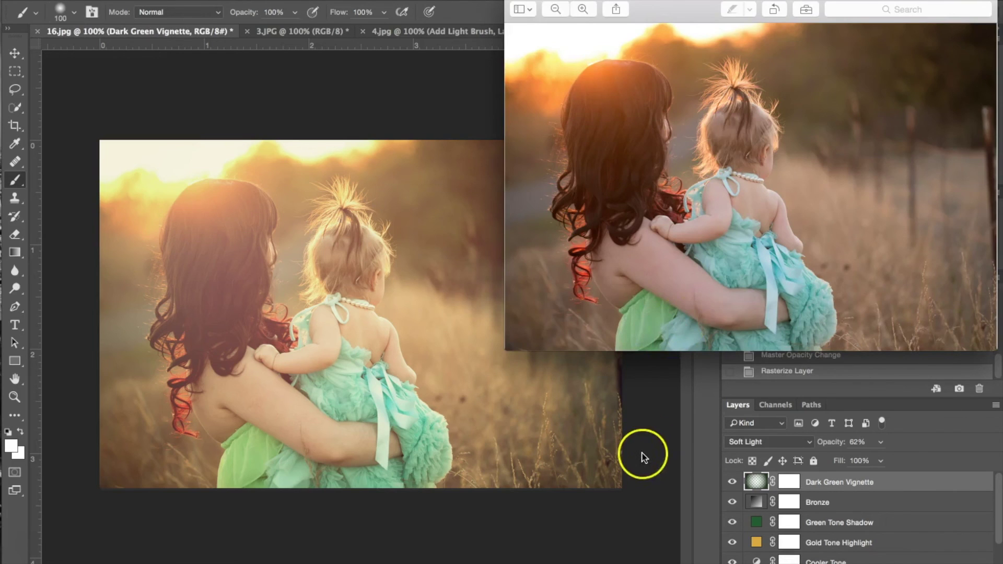